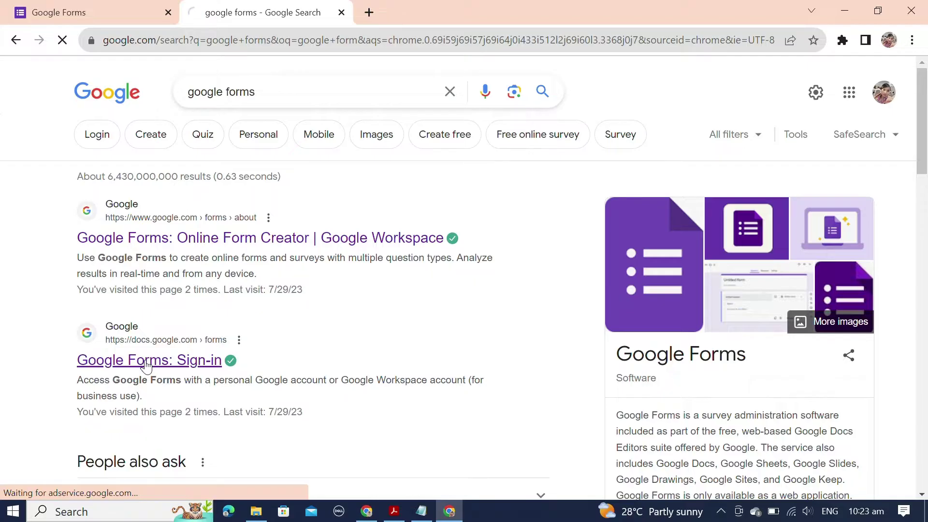
# Step: Start a blank Untitled form in Google Forms and bring up the Notepad question draft
pyautogui.click(169, 12)
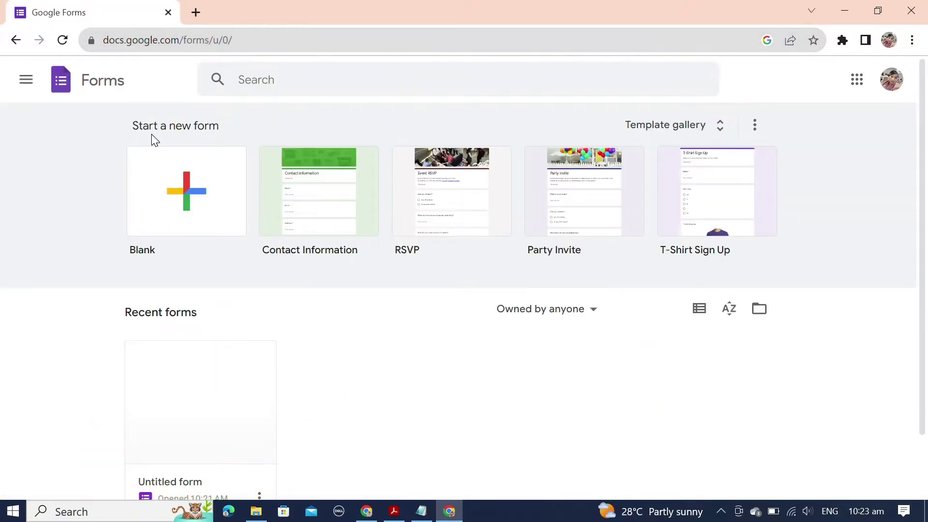
pyautogui.click(186, 217)
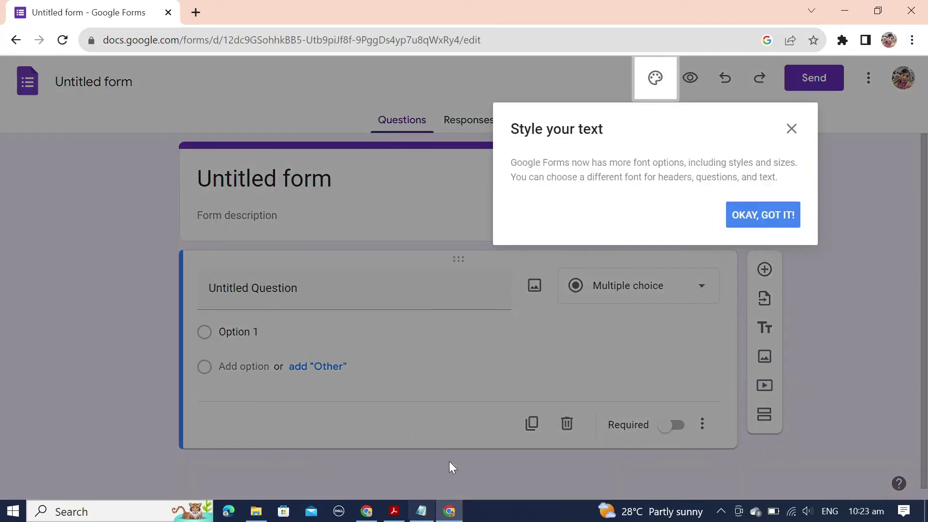
pyautogui.click(792, 128)
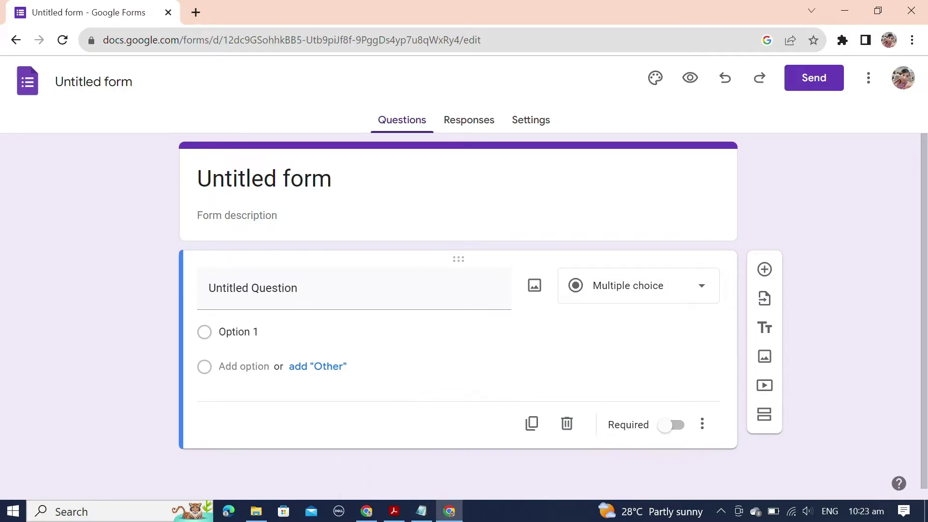
pyautogui.click(421, 512)
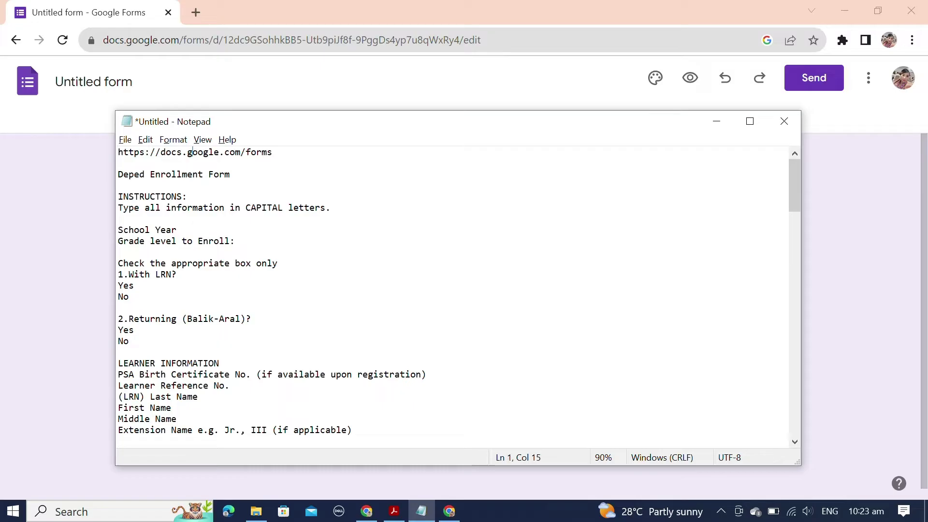
# Step: Read through the Deped Enrollment Form draft in Notepad, then bring up the enrollment PDF
pyautogui.moveTo(189, 152); pyautogui.dragTo(197, 385)
pyautogui.scroll(-4, 198, 385)
pyautogui.click(225, 252)
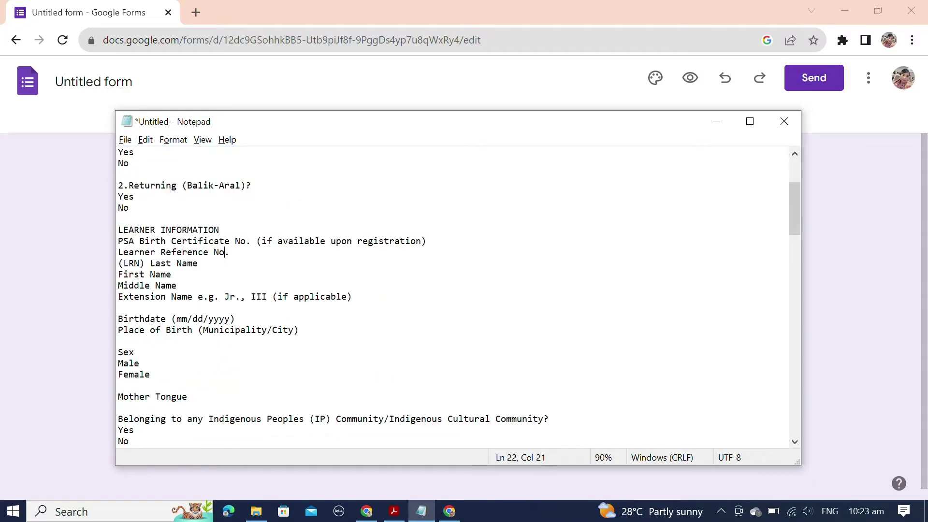
pyautogui.moveTo(225, 252); pyautogui.dragTo(244, 478)
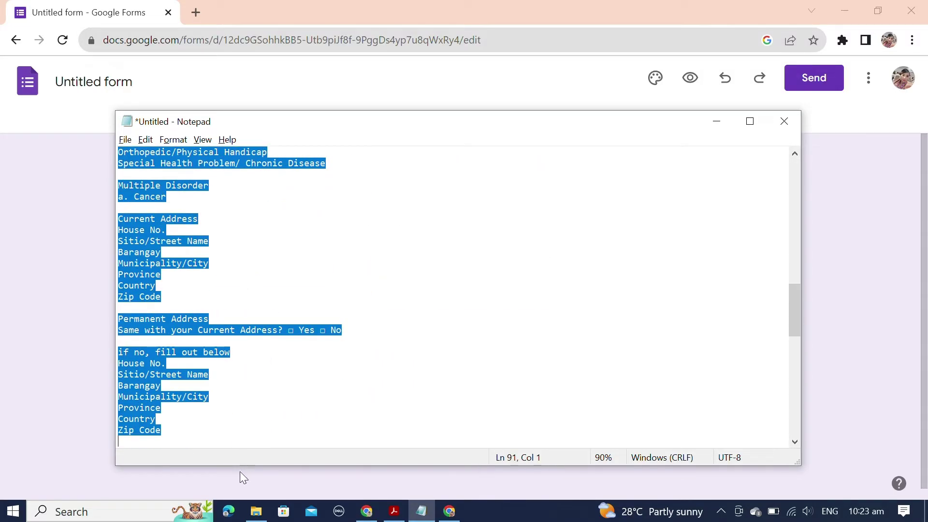
pyautogui.click(395, 512)
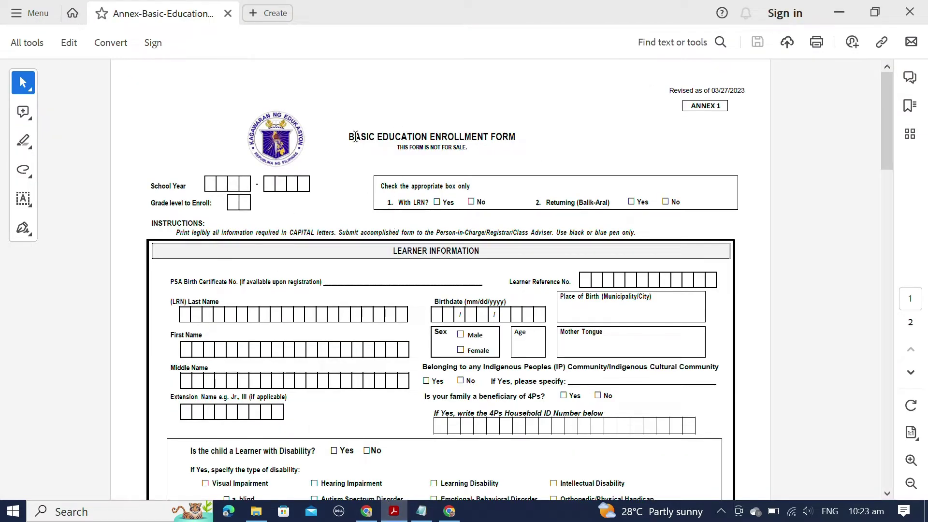
# Step: Read through both pages of the Basic Education Enrollment Form PDF
pyautogui.moveTo(350, 135); pyautogui.dragTo(745, 93)
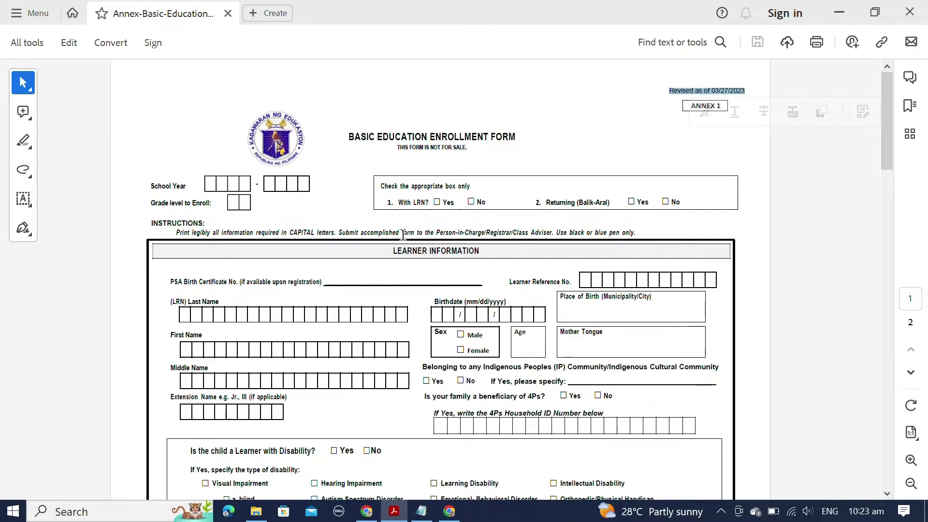
pyautogui.scroll(-4, 404, 240)
pyautogui.scroll(-8, 404, 240)
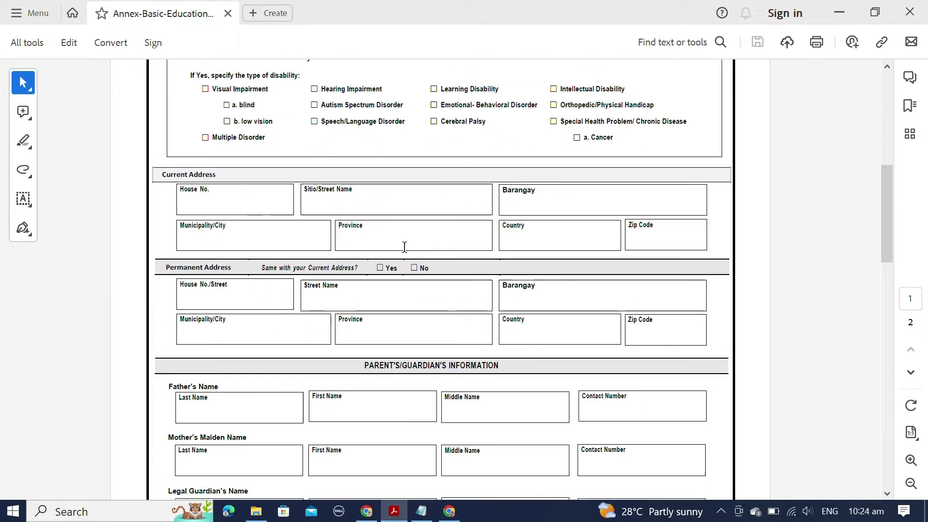
pyautogui.scroll(-10, 404, 247)
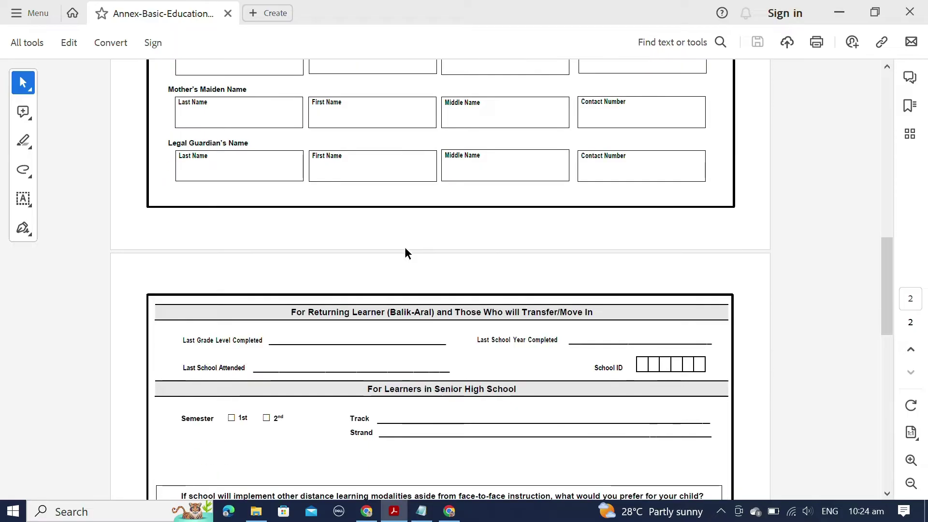
pyautogui.scroll(-4, 405, 251)
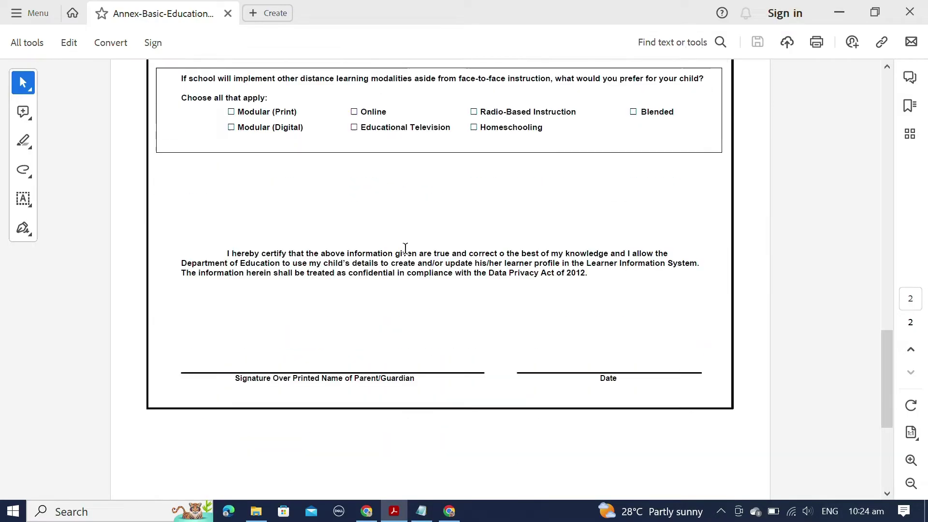
pyautogui.moveTo(891, 389); pyautogui.dragTo(855, 128)
# Step: Recheck the top of the Notepad draft, then return to the untitled Google form
pyautogui.hotkey('alt', 'Tab')
pyautogui.click(205, 286)
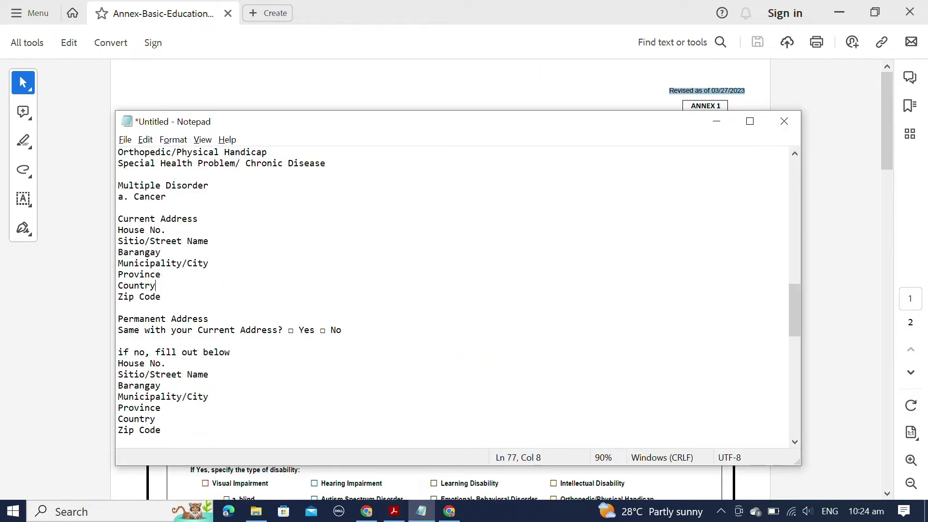
pyautogui.scroll(15, 205, 285)
pyautogui.scroll(5, 208, 287)
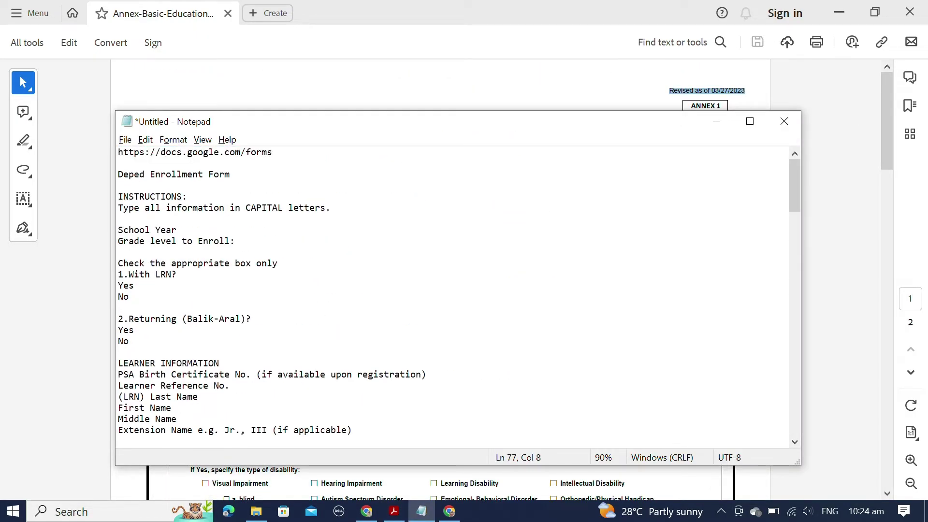
pyautogui.hotkey('alt', 'Tab')
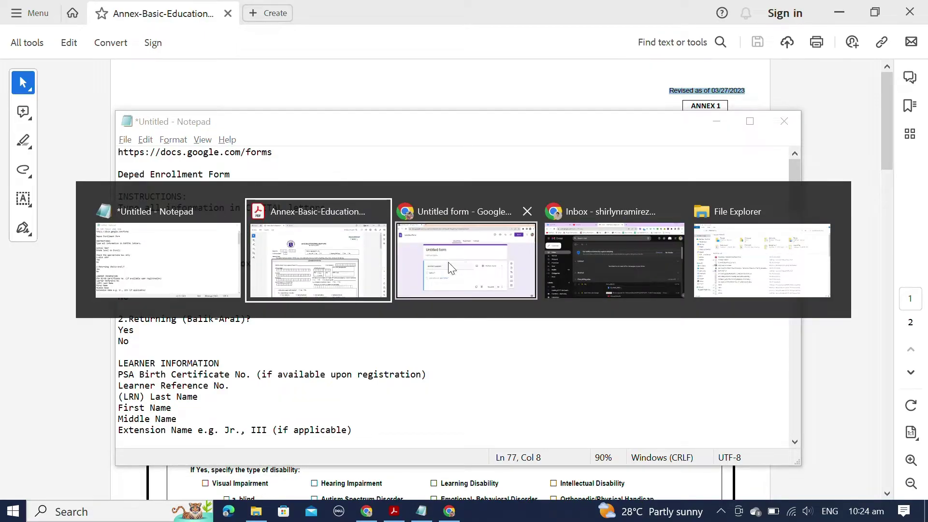
pyautogui.click(450, 269)
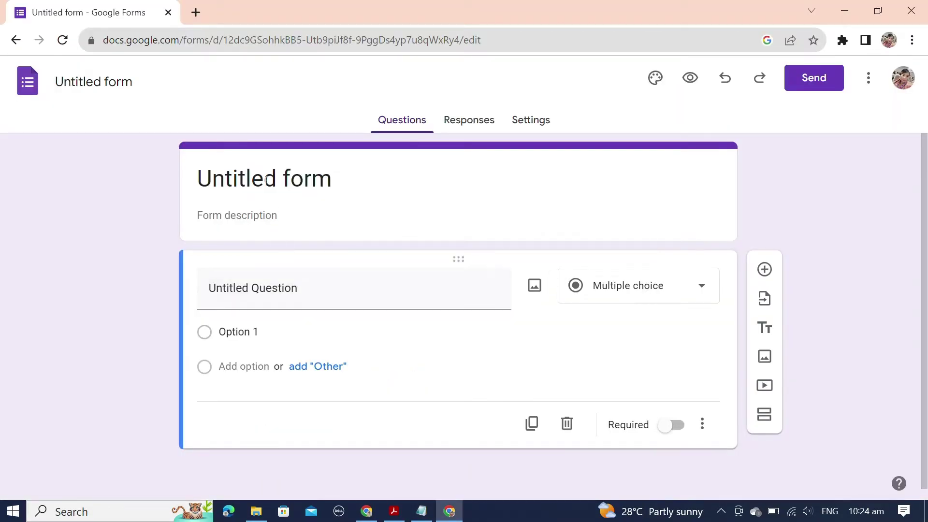
# Step: Paste 'Deped Enrollment Form' from the notes as the form title
pyautogui.click(267, 180)
pyautogui.hotkey('alt', 'Tab')
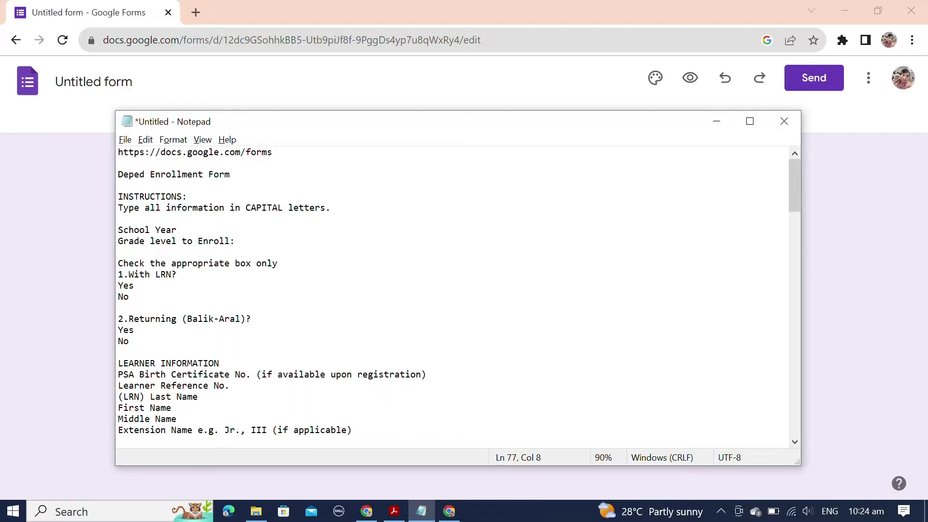
pyautogui.moveTo(231, 174); pyautogui.dragTo(97, 172)
pyautogui.hotkey('ctrl', 'c')
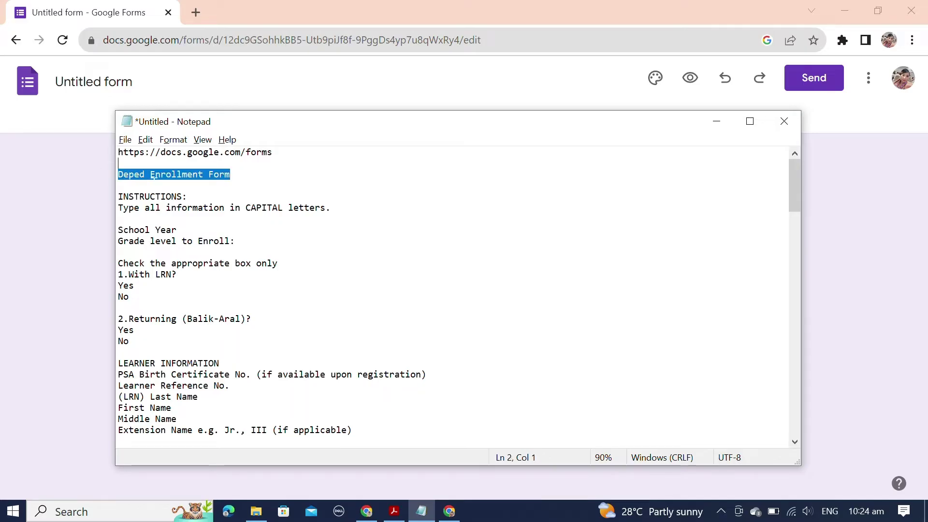
pyautogui.hotkey('alt', 'Tab')
pyautogui.tripleClick(254, 184)
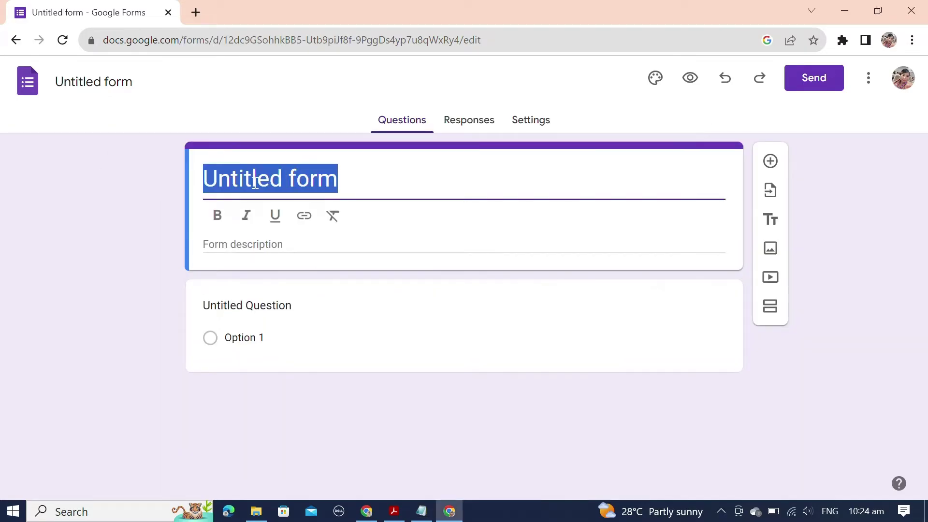
pyautogui.hotkey('ctrl', 'v')
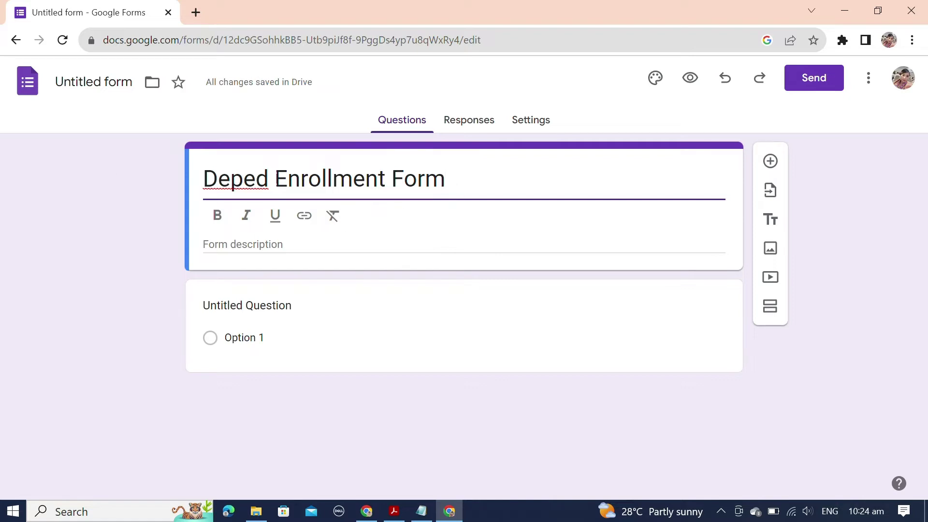
pyautogui.press('Tab')
# Step: Correct the title's first word so it reads 'DepEd Enrollment Form'
pyautogui.moveTo(269, 180); pyautogui.dragTo(210, 172)
pyautogui.write('FBNHS')
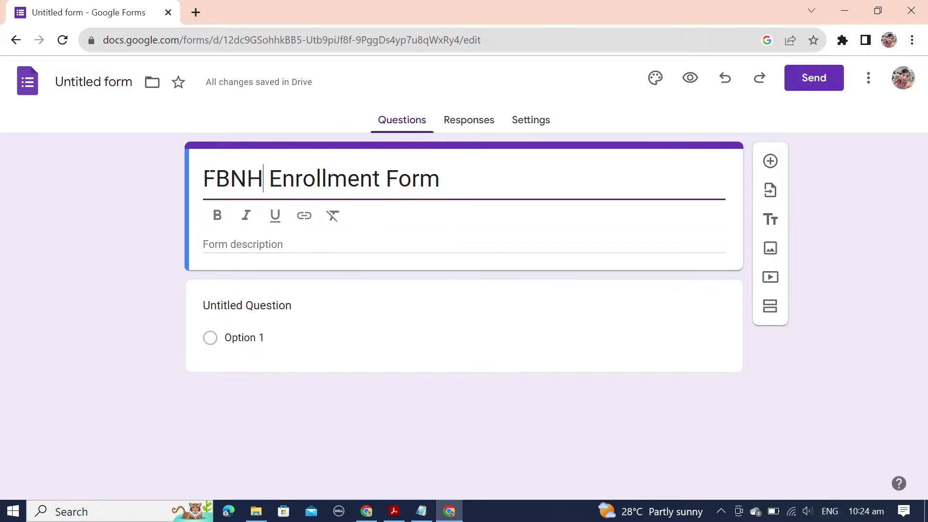
pyautogui.press('BackSpace')
pyautogui.press('BackSpace')
pyautogui.press('BackSpace')
pyautogui.press('BackSpace')
pyautogui.press('BackSpace')
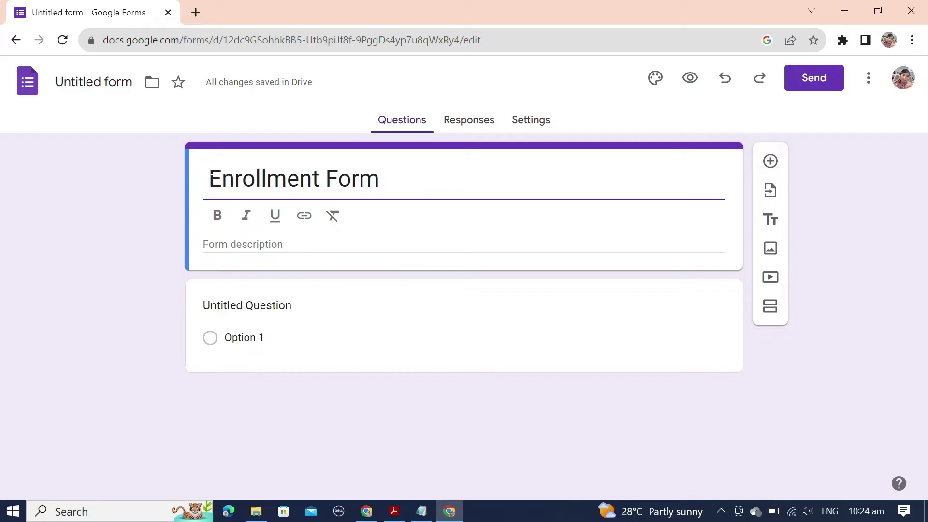
pyautogui.write('FB ')
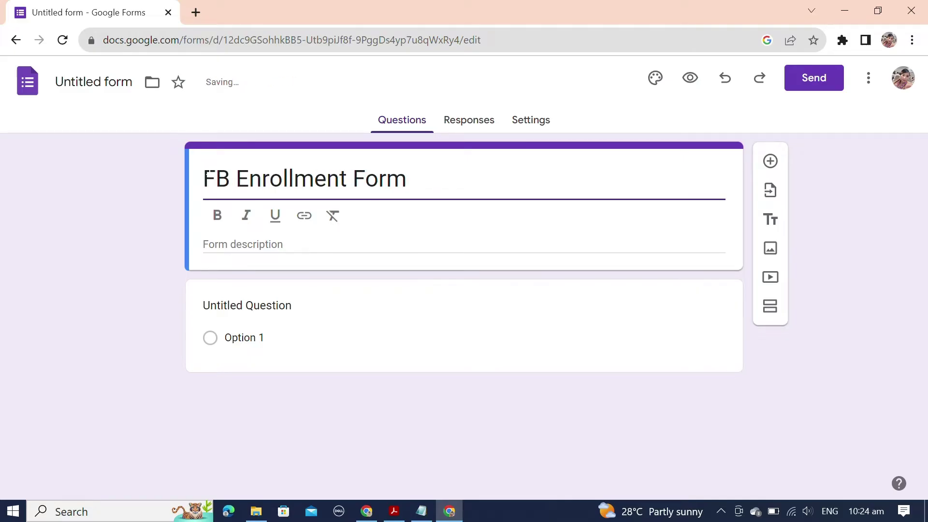
pyautogui.write('CES')
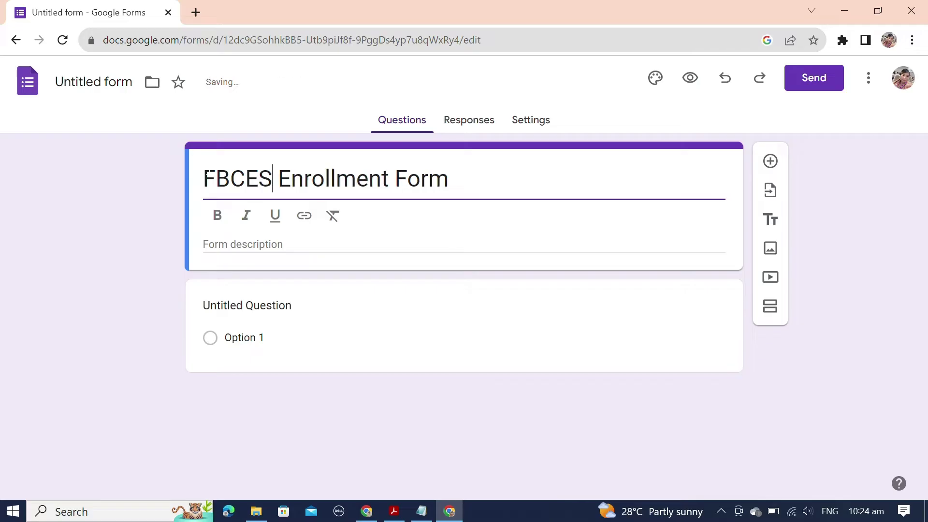
pyautogui.press('BackSpace')
pyautogui.press('BackSpace')
pyautogui.press('BackSpace')
pyautogui.press('BackSpace')
pyautogui.press('BackSpace')
pyautogui.write('D')
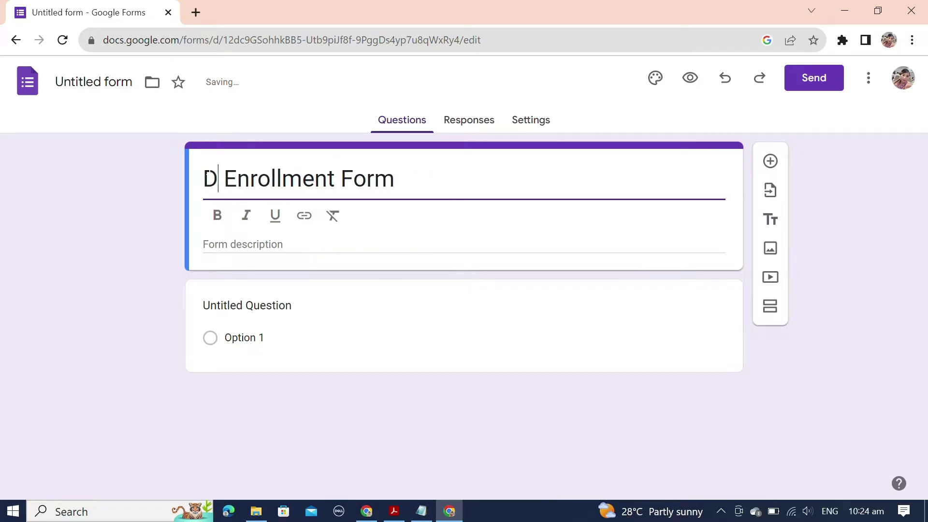
pyautogui.write('ep')
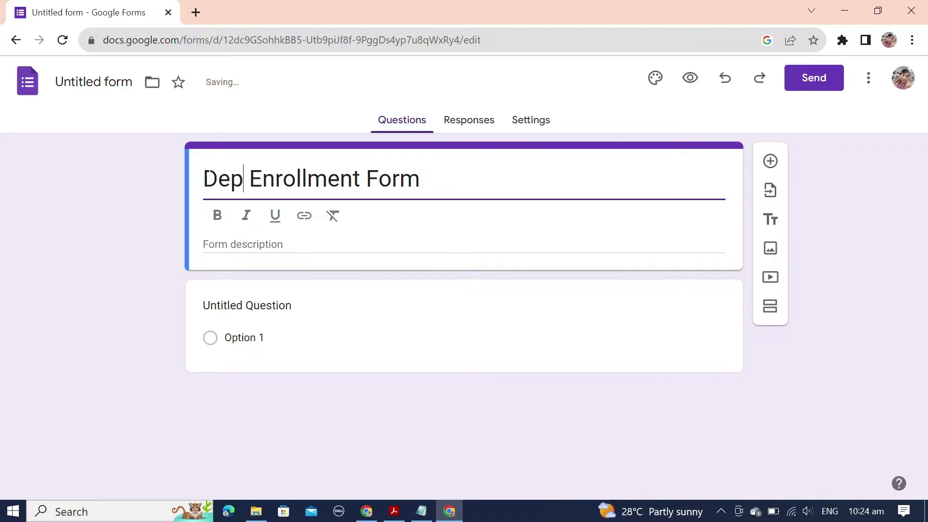
pyautogui.write('Ed')
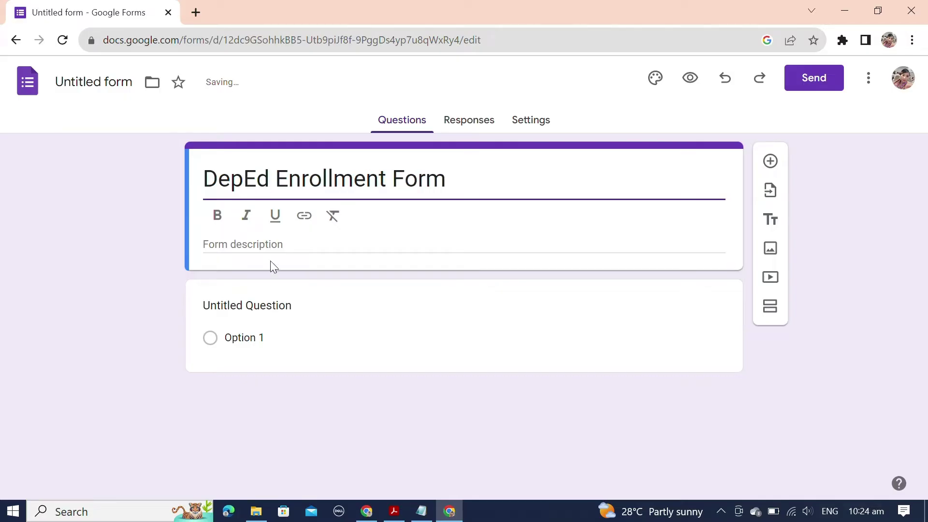
# Step: Paste the type-in-CAPITAL-letters instruction from the notes as the form description
pyautogui.click(274, 245)
pyautogui.hotkey('alt', 'Tab')
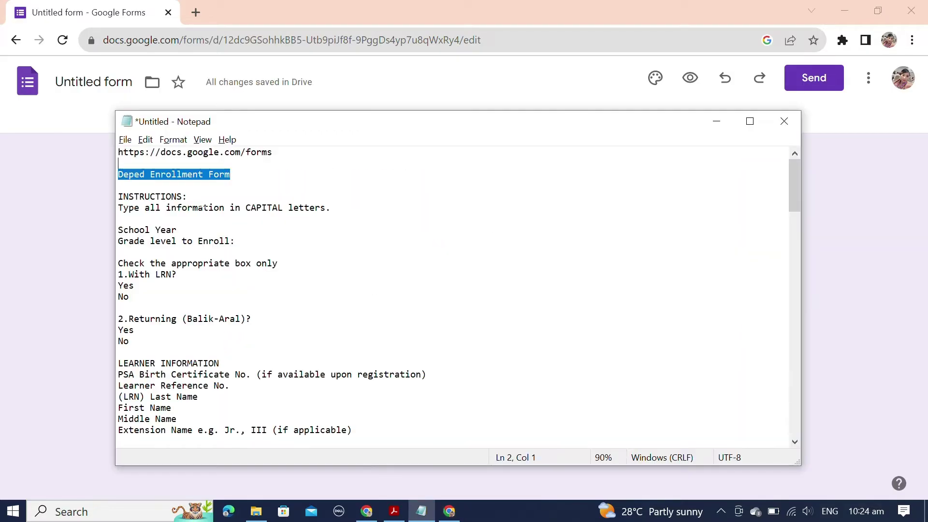
pyautogui.click(332, 208)
pyautogui.moveTo(332, 208); pyautogui.dragTo(112, 196)
pyautogui.hotkey('ctrl', 'c')
pyautogui.hotkey('alt', 'Tab')
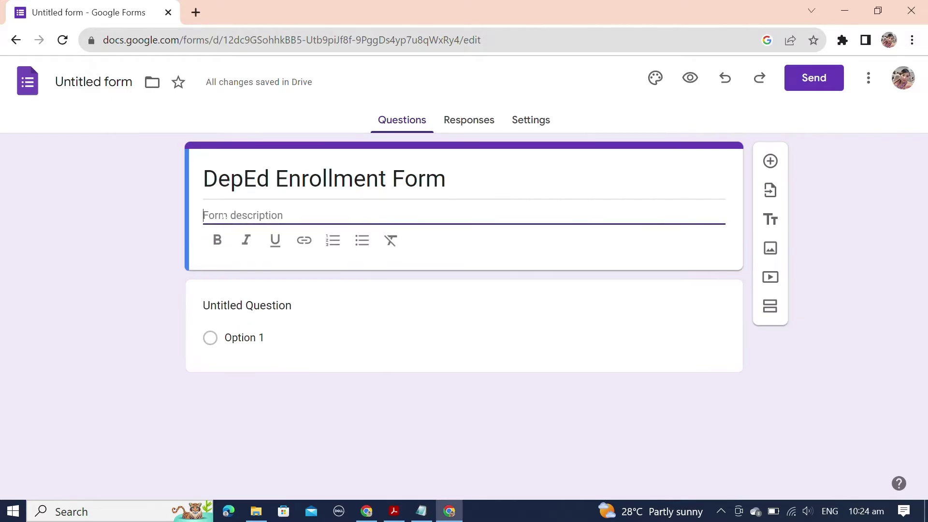
pyautogui.hotkey('ctrl', 'v')
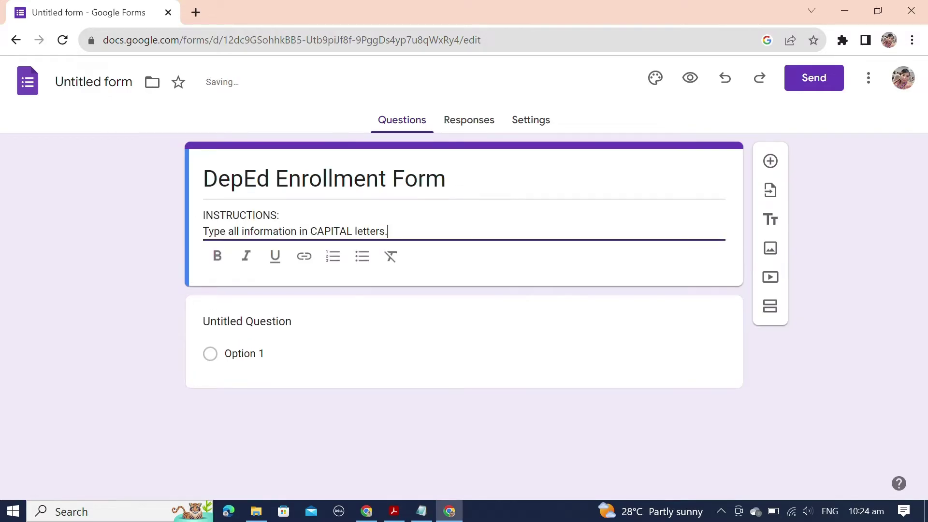
pyautogui.click(274, 323)
pyautogui.hotkey('alt', 'Tab')
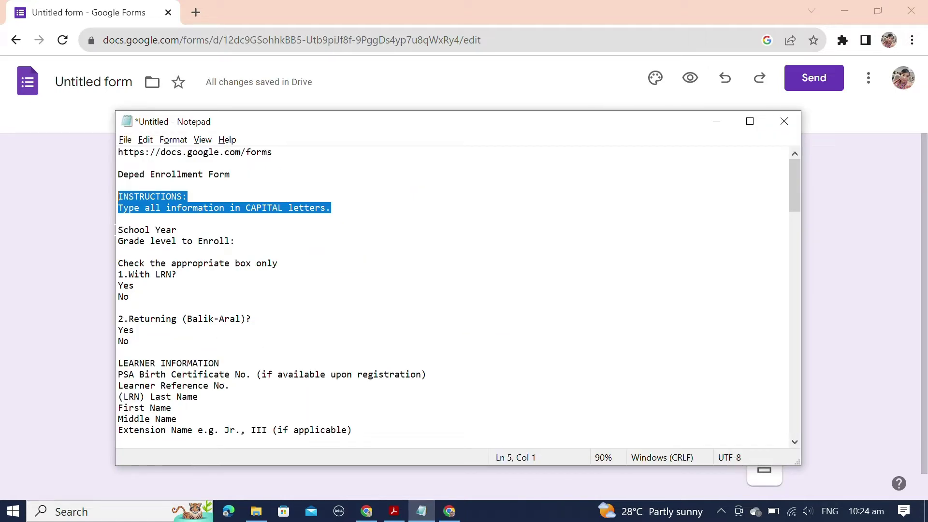
pyautogui.hotkey('alt', 'Tab')
# Step: Review the INSTRUCTIONS section of the enrollment form PDF
pyautogui.click(468, 255)
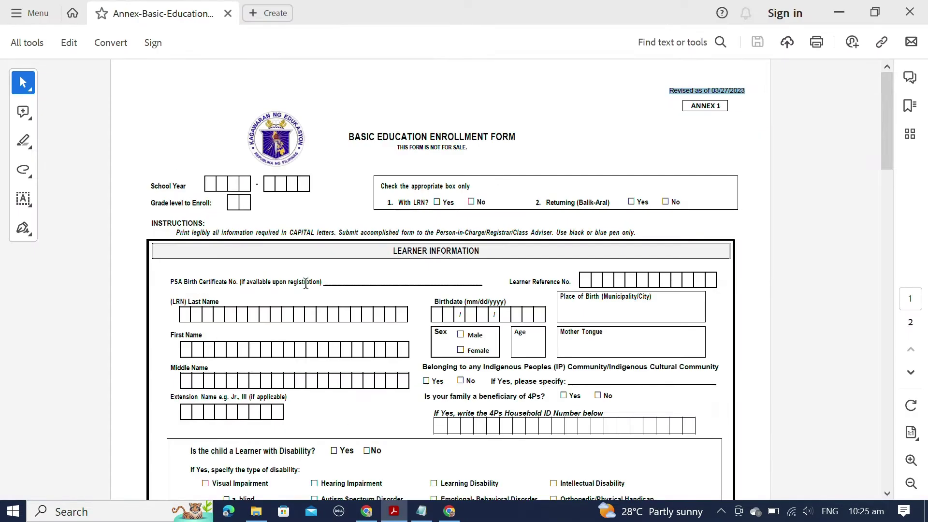
pyautogui.click(148, 186)
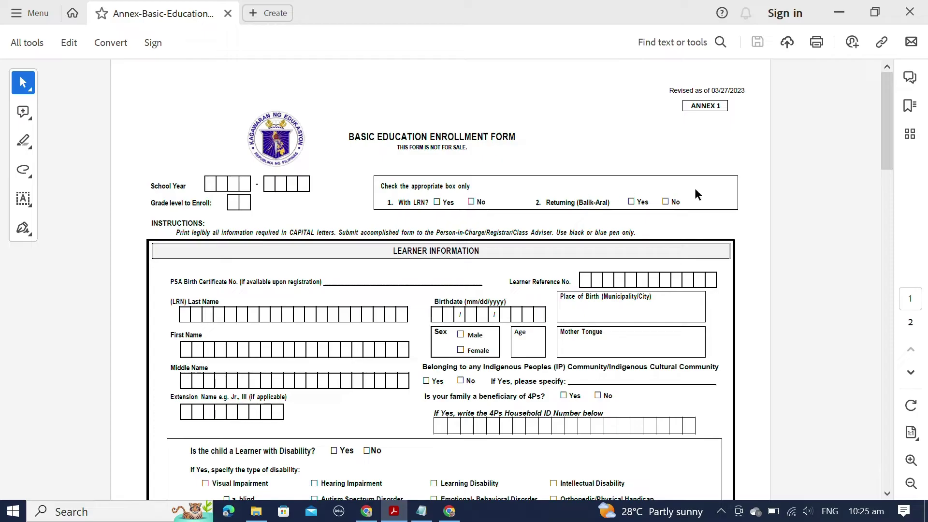
pyautogui.moveTo(672, 237); pyautogui.dragTo(188, 186)
pyautogui.click(189, 186)
# Step: Copy the 'School Year' label from the Notepad notes and return to the form
pyautogui.hotkey('alt', 'Tab')
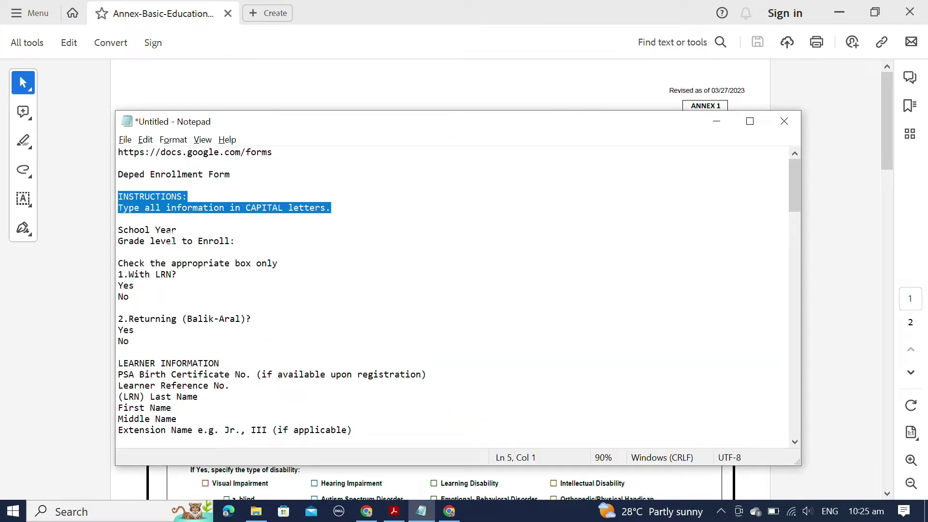
pyautogui.moveTo(177, 230); pyautogui.dragTo(120, 230)
pyautogui.hotkey('ctrl', 'c')
pyautogui.hotkey('alt', 'Tab')
pyautogui.press('Tab')
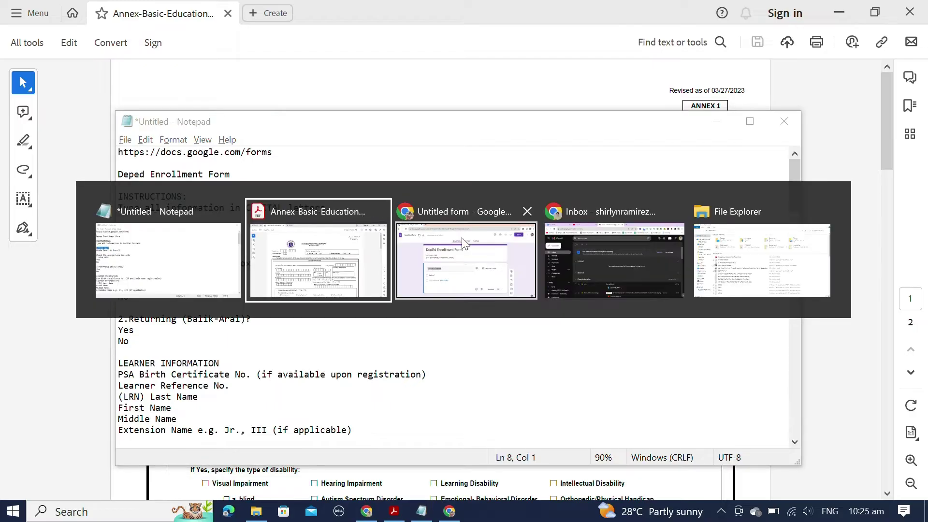
# Step: Make the first question a required 'School Year' with the option 2023-2024
pyautogui.tripleClick(270, 308)
pyautogui.hotkey('ctrl', 'v')
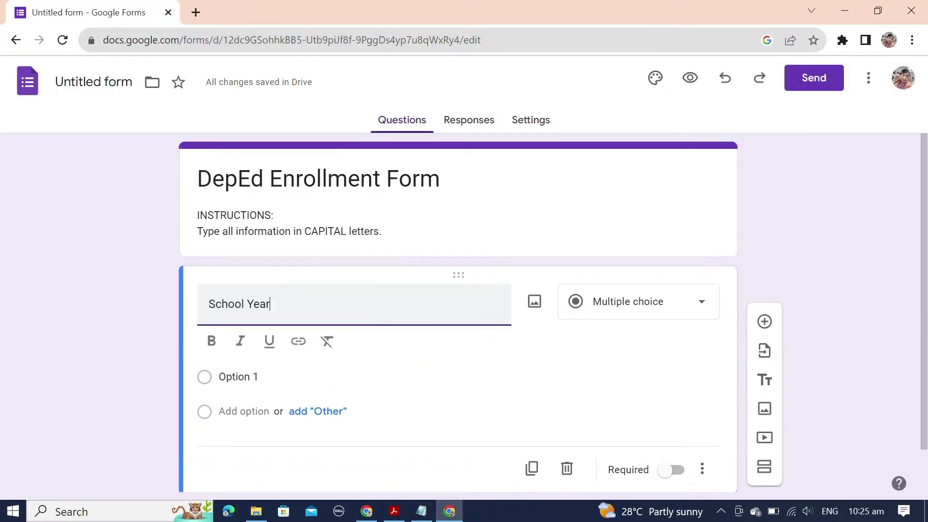
pyautogui.scroll(-1, 612, 316)
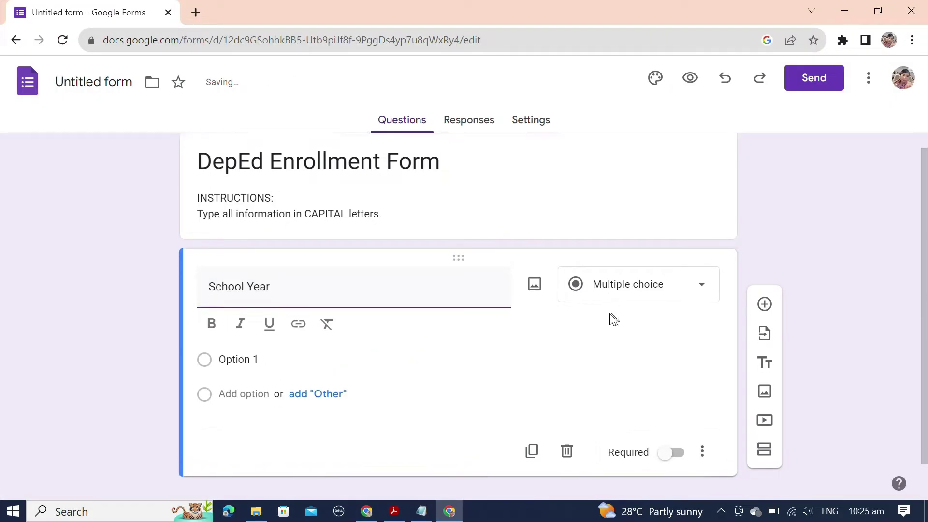
pyautogui.click(253, 331)
pyautogui.hotkey('alt', 'Tab')
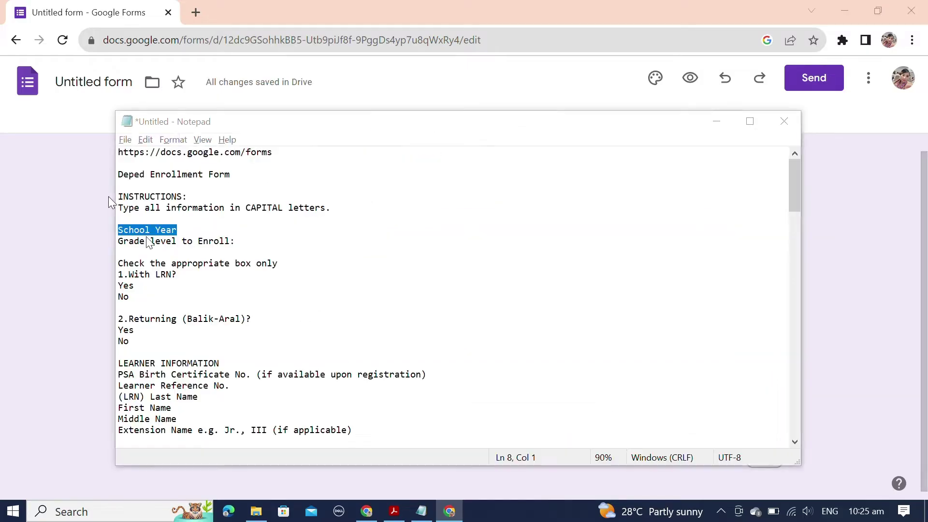
pyautogui.hotkey('alt', 'Tab')
pyautogui.write('20')
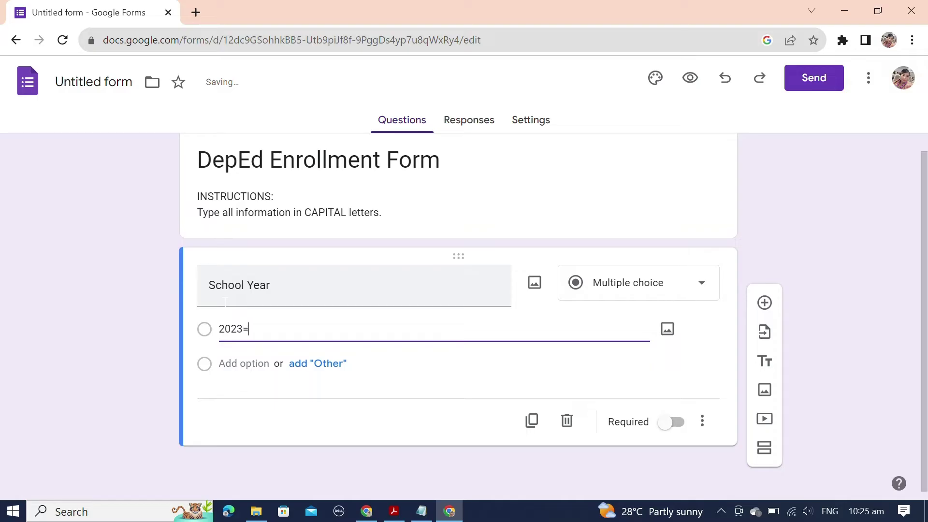
pyautogui.write('23-2024')
pyautogui.click(671, 424)
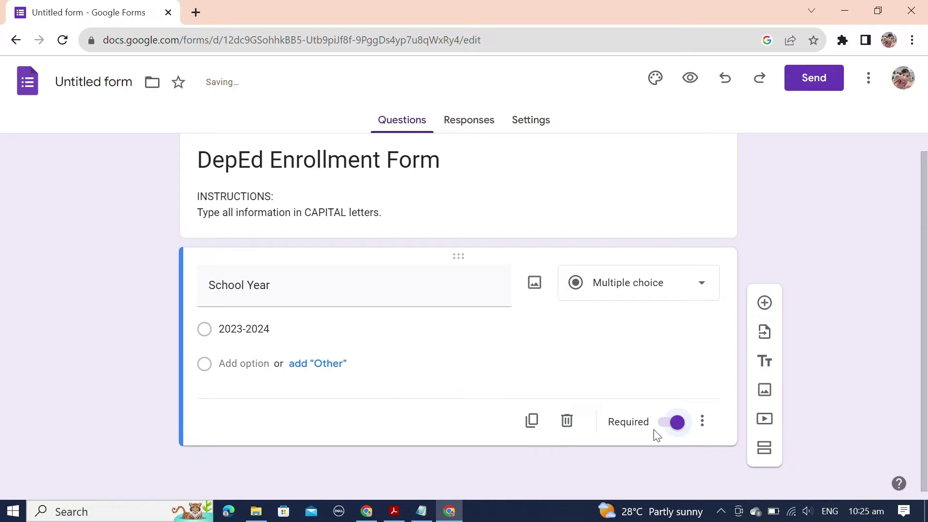
# Step: Duplicate the School Year question and retitle the copy 'Grade level to Enroll'
pyautogui.click(533, 422)
pyautogui.hotkey('alt', 'Tab')
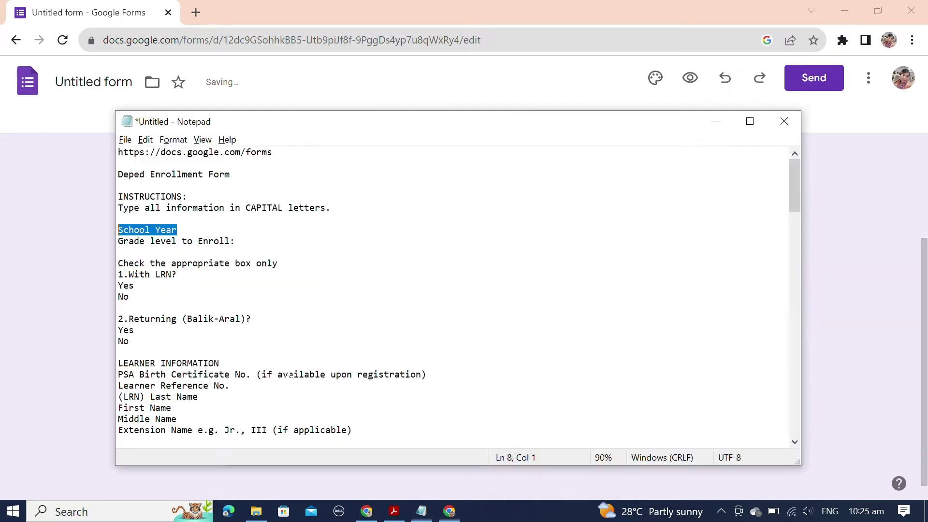
pyautogui.moveTo(230, 240); pyautogui.dragTo(113, 247)
pyautogui.hotkey('ctrl', 'c')
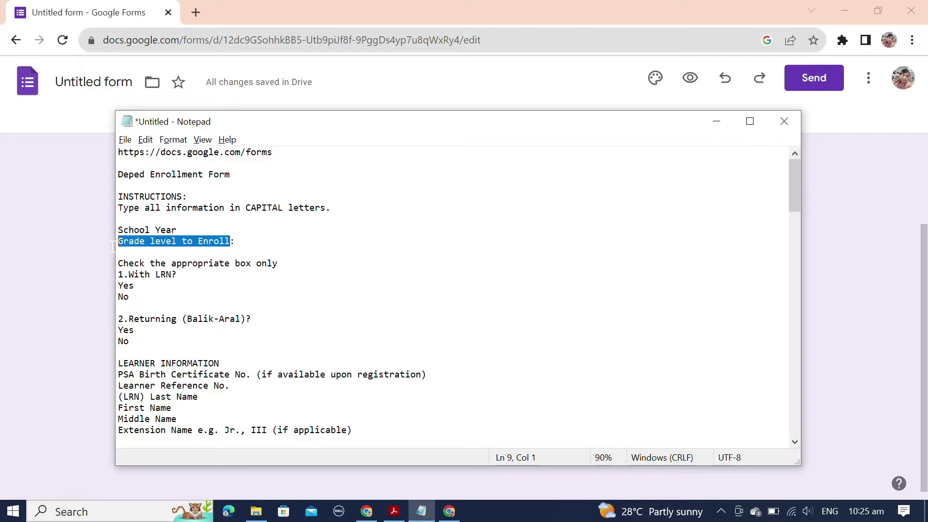
pyautogui.hotkey('alt', 'Tab')
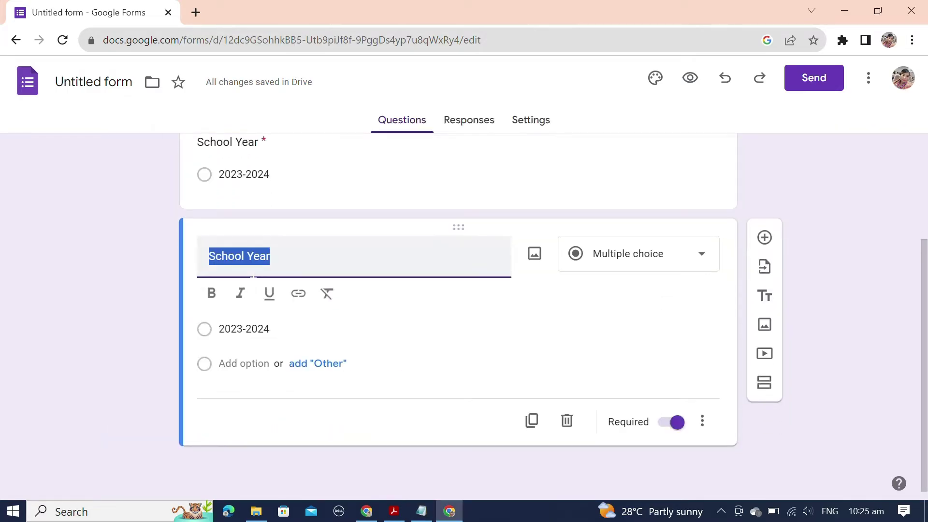
pyautogui.hotkey('ctrl', 'v')
pyautogui.click(664, 255)
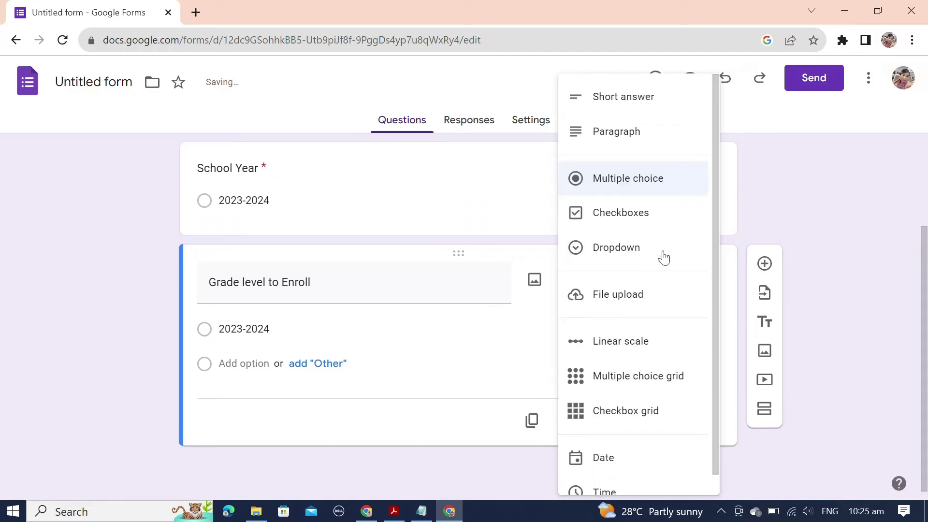
# Step: Switch the question to a dropdown with options Grade 7, Grade 8 and Grade 9
pyautogui.click(623, 249)
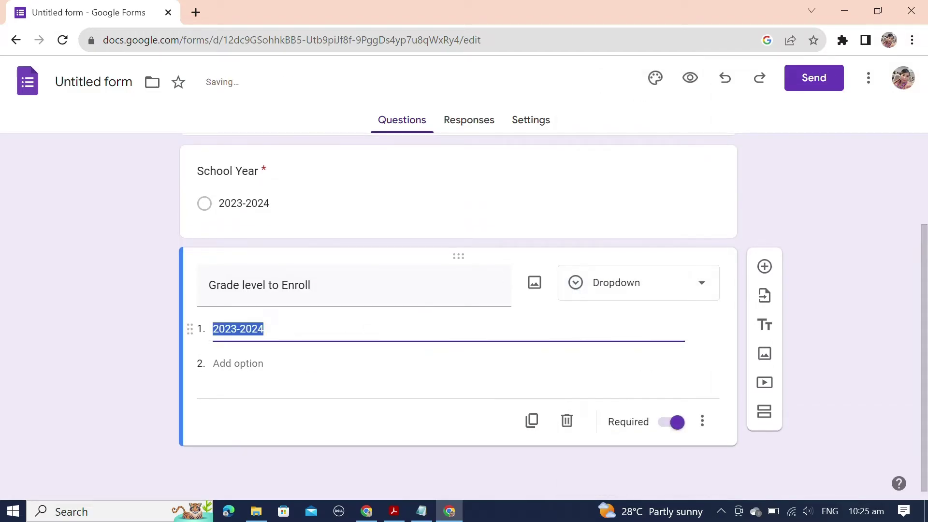
pyautogui.write('Grade 7')
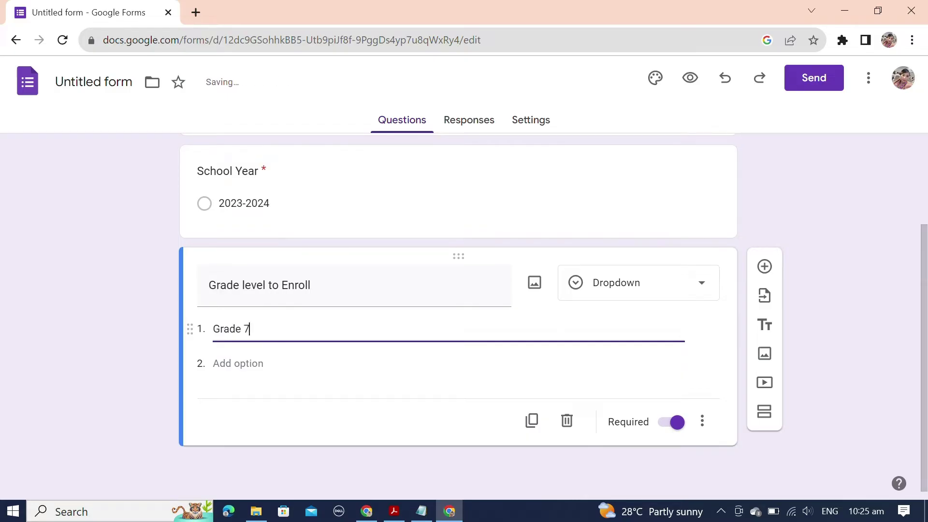
pyautogui.hotkey('ctrl', 'a')
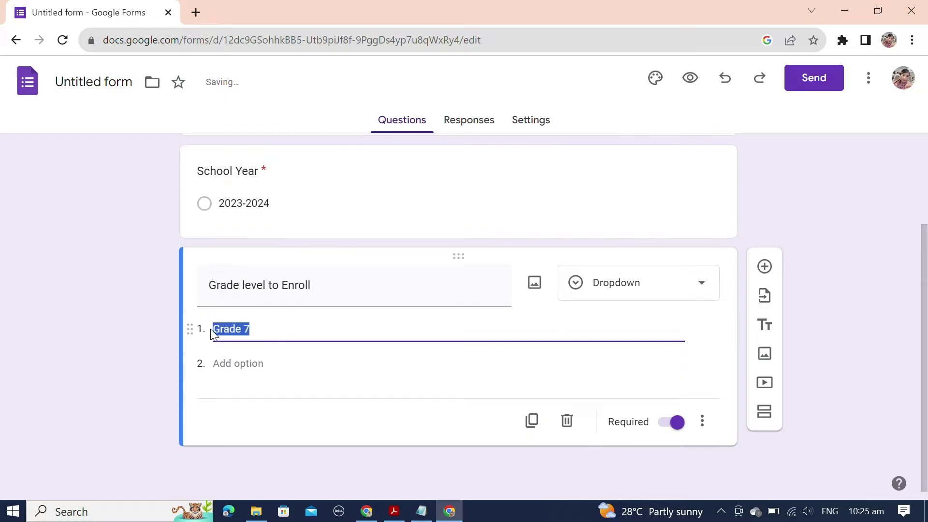
pyautogui.hotkey('ctrl', 'c')
pyautogui.click(223, 364)
pyautogui.hotkey('ctrl', 'v')
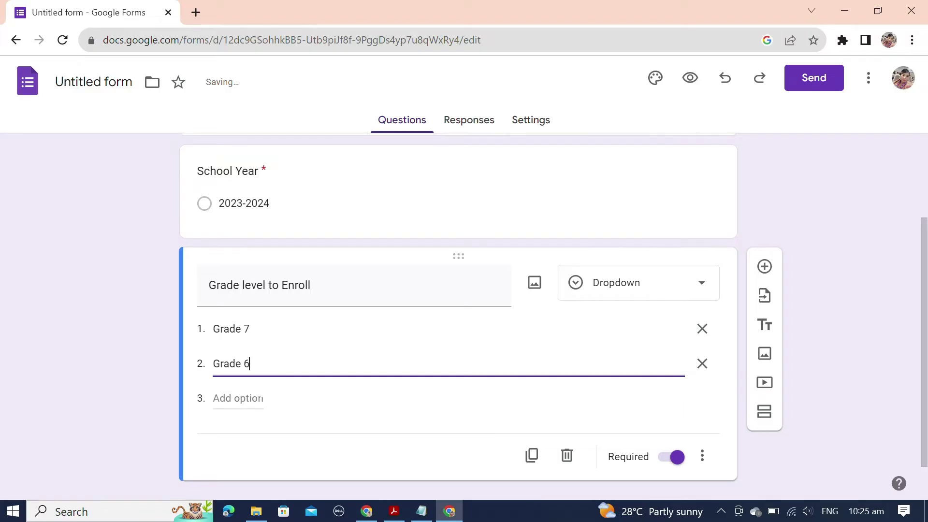
pyautogui.press('BackSpace')
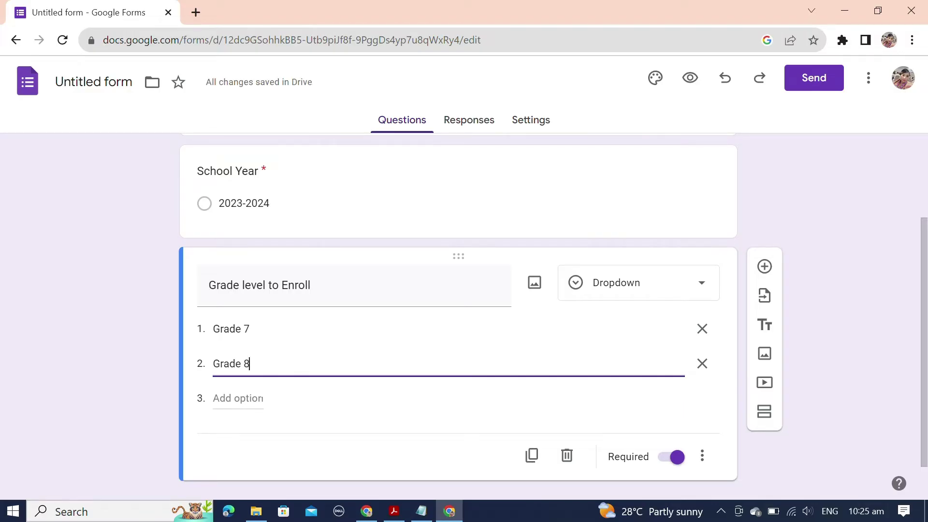
pyautogui.click(238, 399)
pyautogui.hotkey('ctrl', 'v')
pyautogui.press('BackSpace')
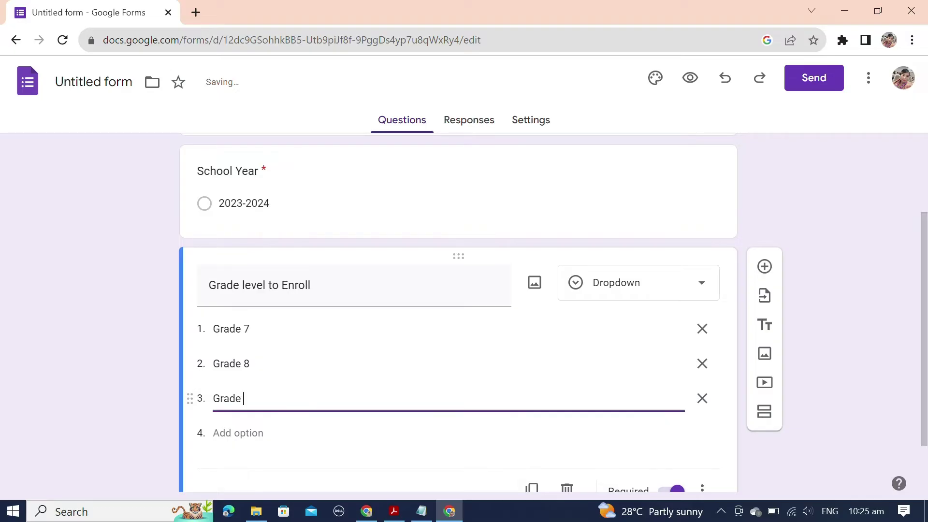
pyautogui.write('9')
# Step: Add Grade 10, Grade 11 and Grade 12 as further dropdown options
pyautogui.click(238, 433)
pyautogui.hotkey('ctrl', 'v')
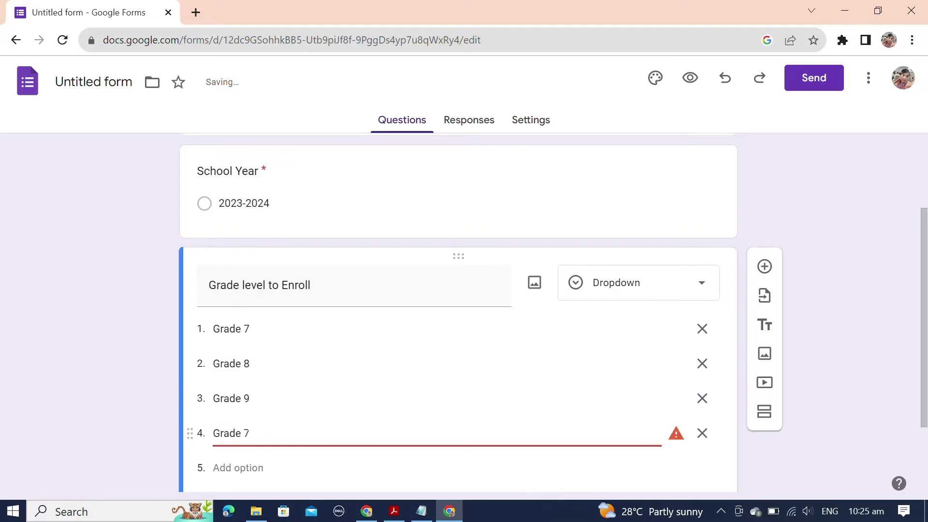
pyautogui.press('BackSpace')
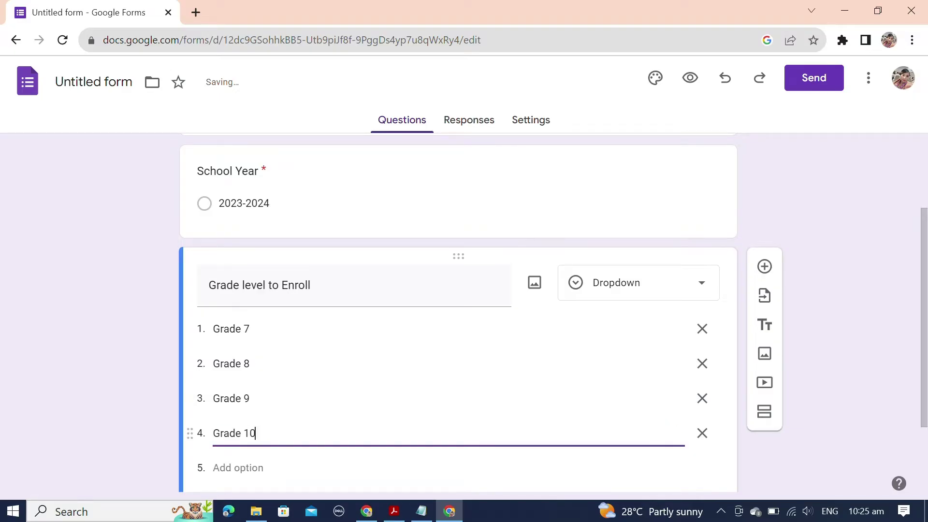
pyautogui.write('10')
pyautogui.scroll(-2, 248, 425)
pyautogui.click(245, 394)
pyautogui.hotkey('ctrl', 'v')
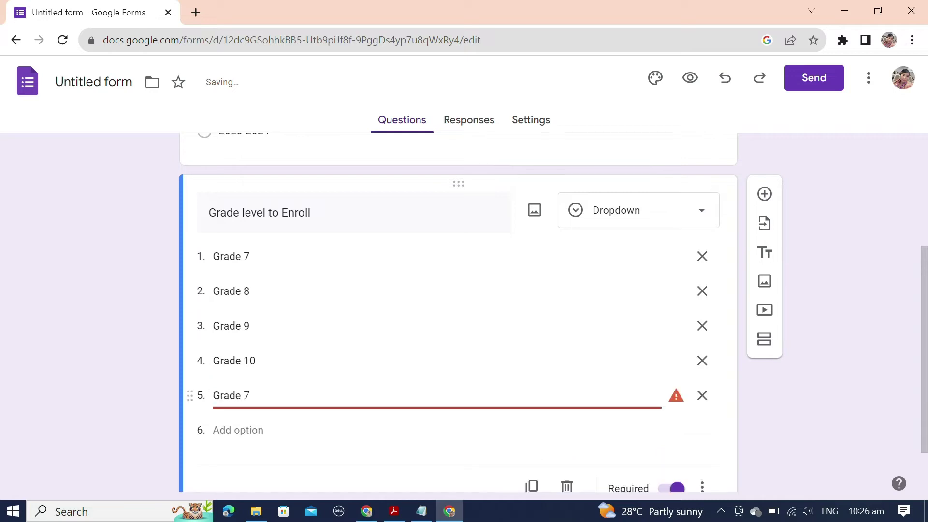
pyautogui.press('BackSpace')
pyautogui.write('11')
pyautogui.press('Return')
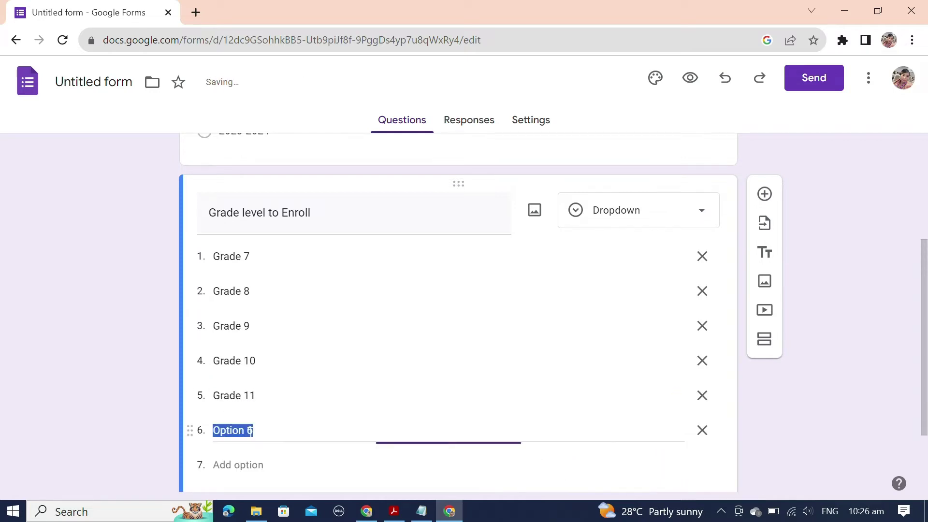
pyautogui.hotkey('ctrl', 'v')
pyautogui.press('BackSpace')
pyautogui.write('12')
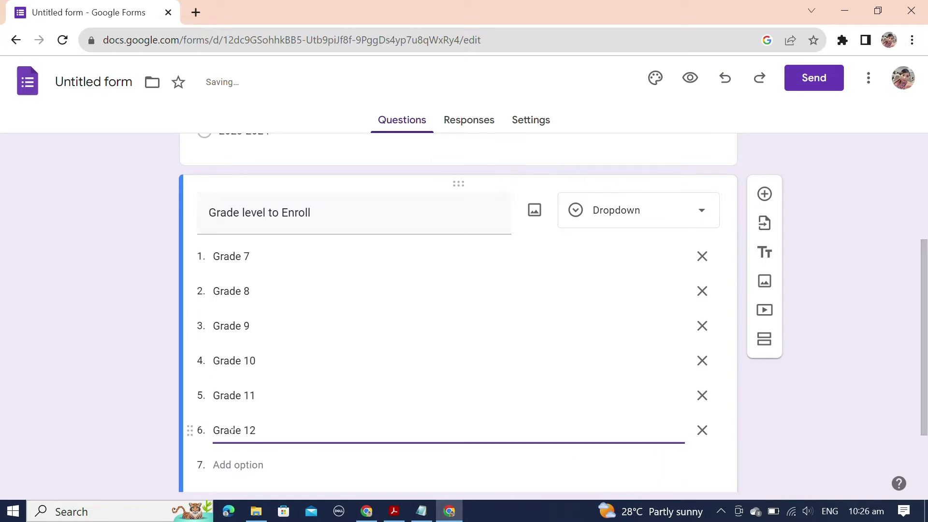
pyautogui.click(66, 376)
pyautogui.scroll(-2, 184, 375)
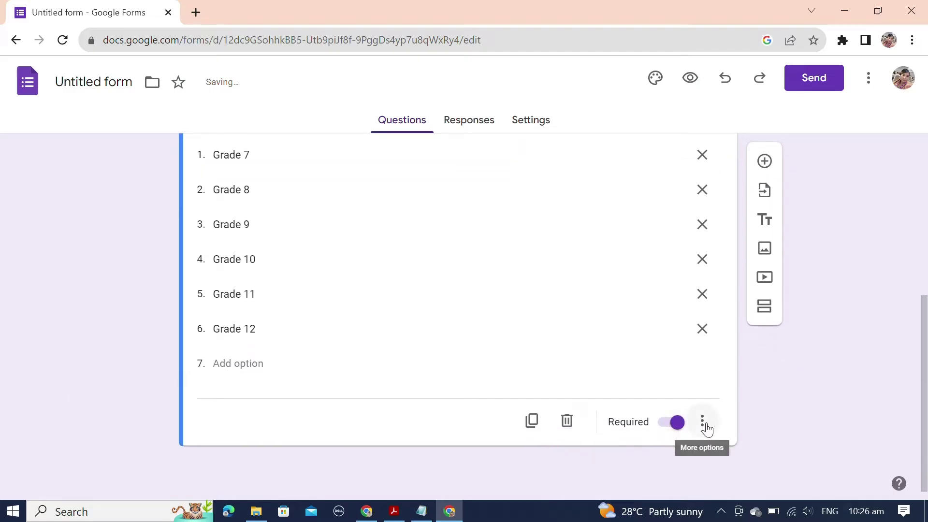
# Step: Duplicate the Grade level question and retitle the copy 'With LRN?'
pyautogui.hotkey('alt', 'Tab')
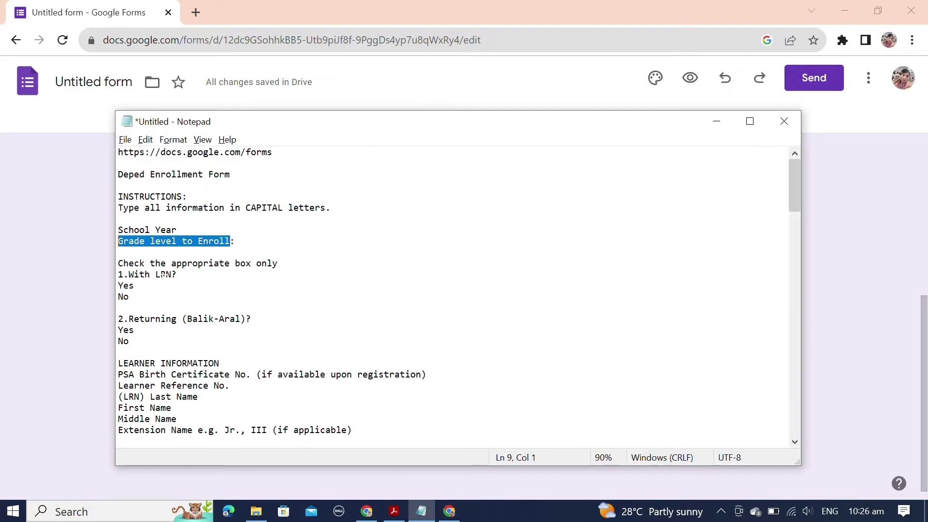
pyautogui.hotkey('alt', 'Tab')
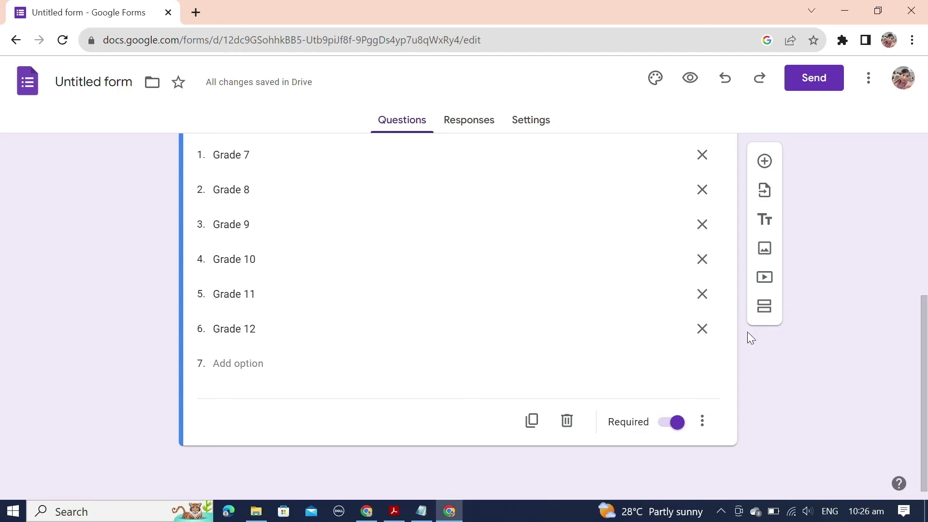
pyautogui.click(532, 421)
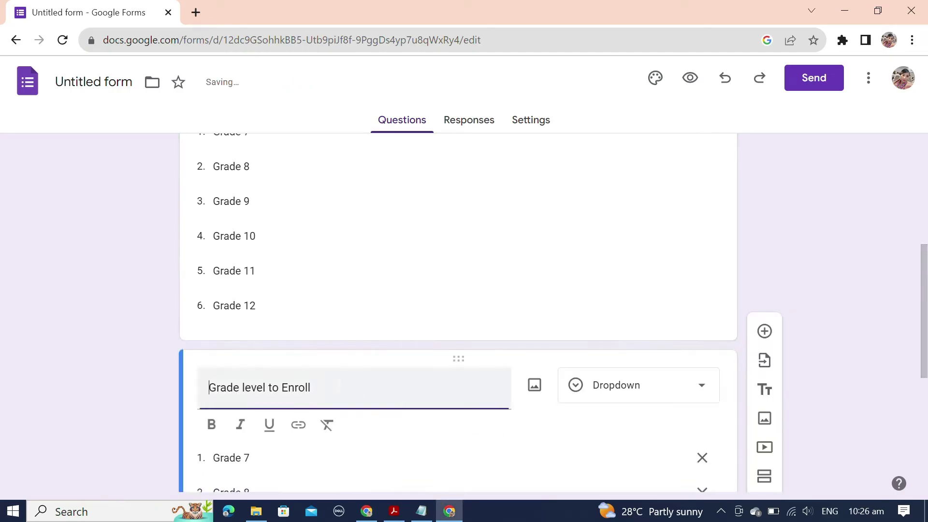
pyautogui.hotkey('alt', 'Tab')
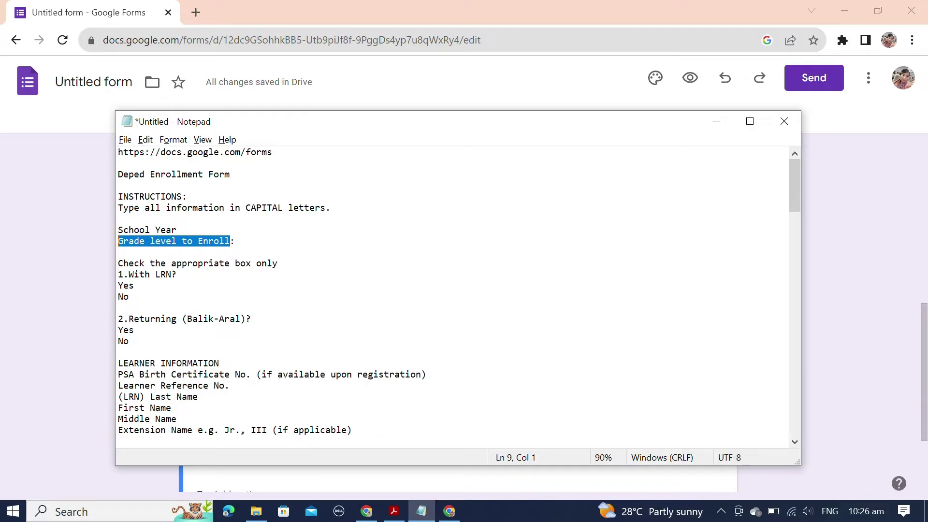
pyautogui.moveTo(177, 275); pyautogui.dragTo(132, 274)
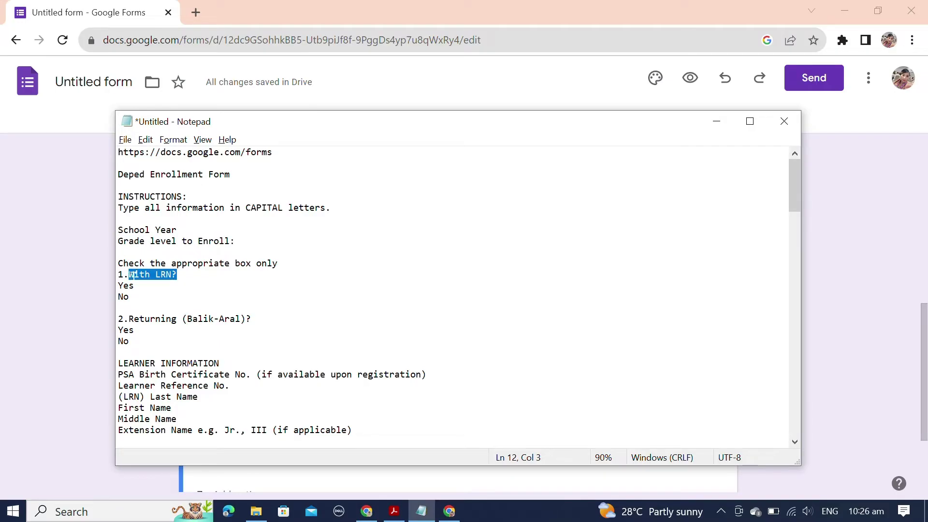
pyautogui.hotkey('alt', 'Tab')
pyautogui.write('With LRN?')
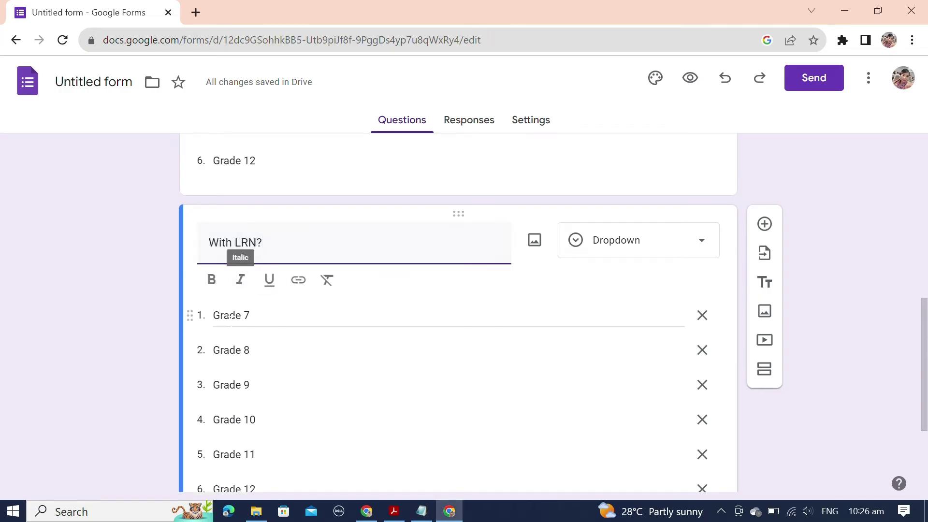
# Step: Cut the With LRN? options down to Yes and No, then duplicate the question
pyautogui.scroll(-1, 299, 334)
pyautogui.click(702, 313)
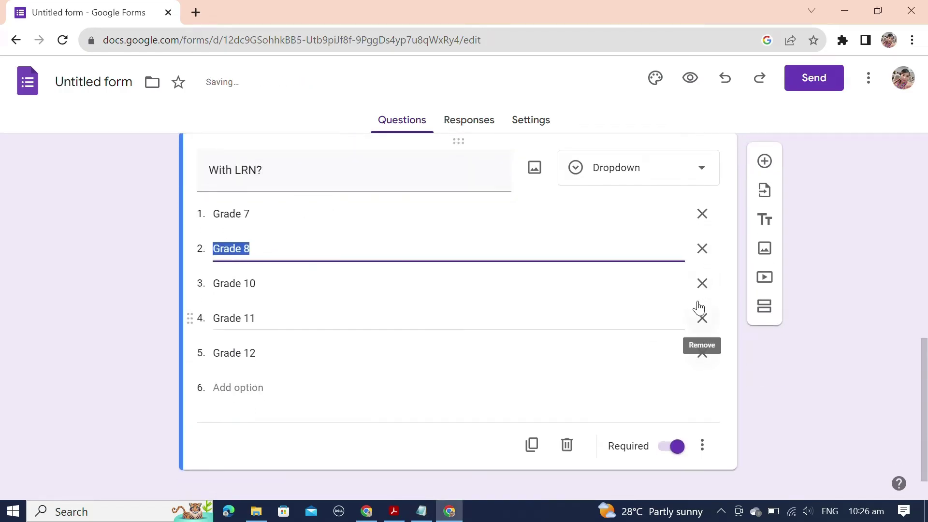
pyautogui.click(702, 283)
pyautogui.click(702, 295)
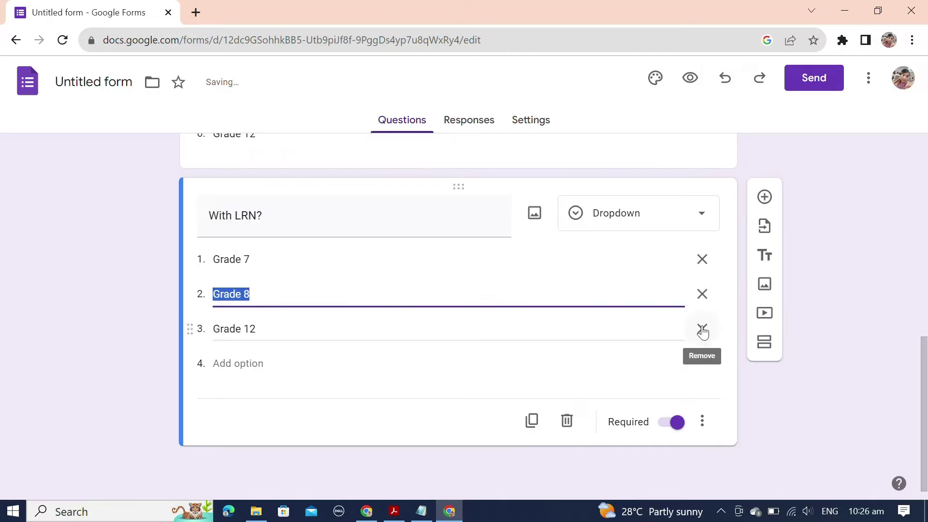
pyautogui.click(703, 329)
pyautogui.click(265, 304)
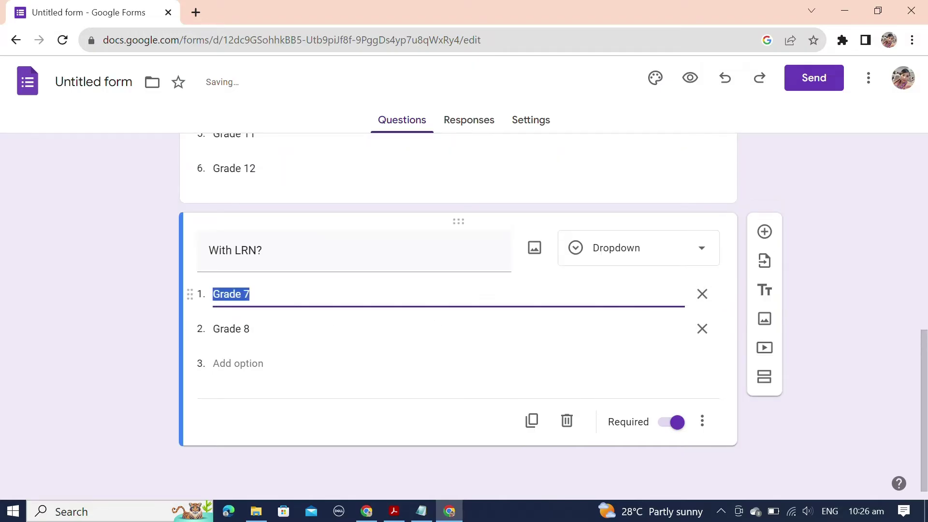
pyautogui.write('Yes')
pyautogui.click(267, 321)
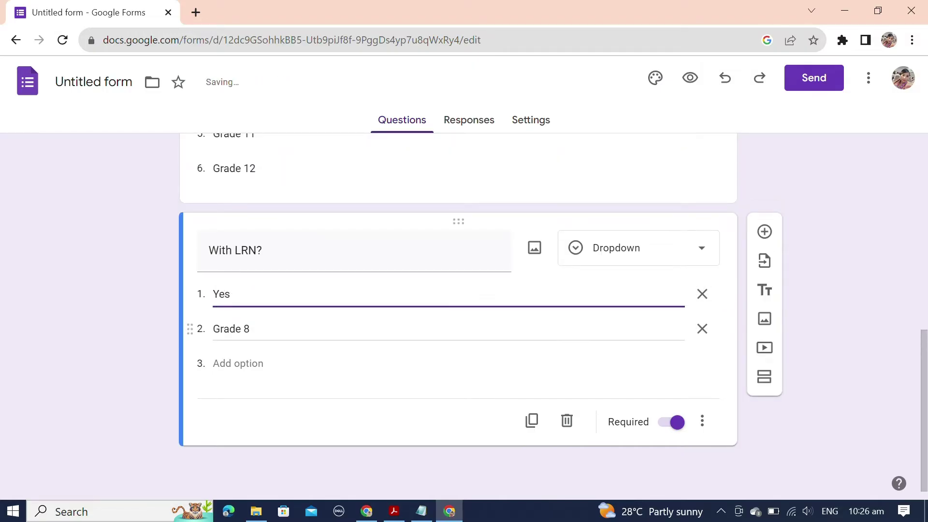
pyautogui.write('No')
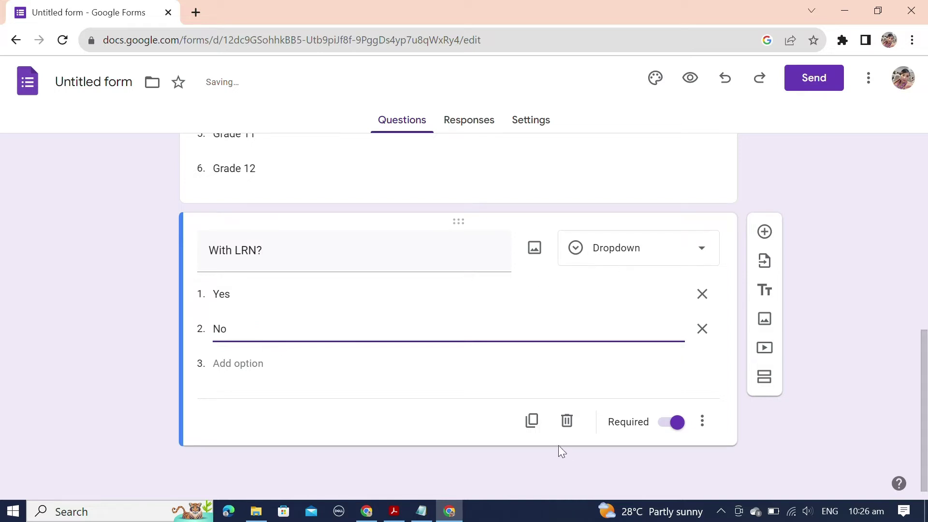
pyautogui.click(531, 430)
pyautogui.click(421, 512)
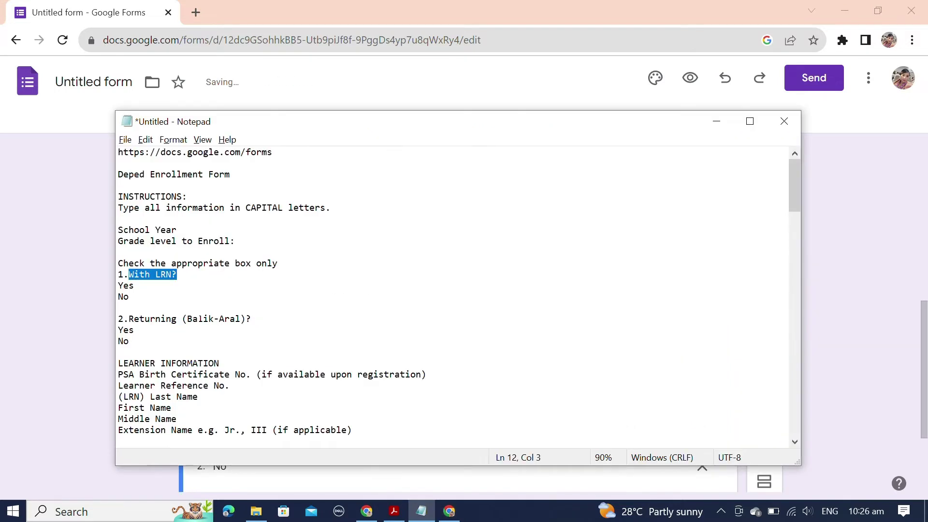
pyautogui.moveTo(248, 319); pyautogui.dragTo(134, 319)
# Step: Retitle the duplicated question 'Returning (Balik-Aral)?' using the text copied from the notes
pyautogui.hotkey('alt', 'Tab')
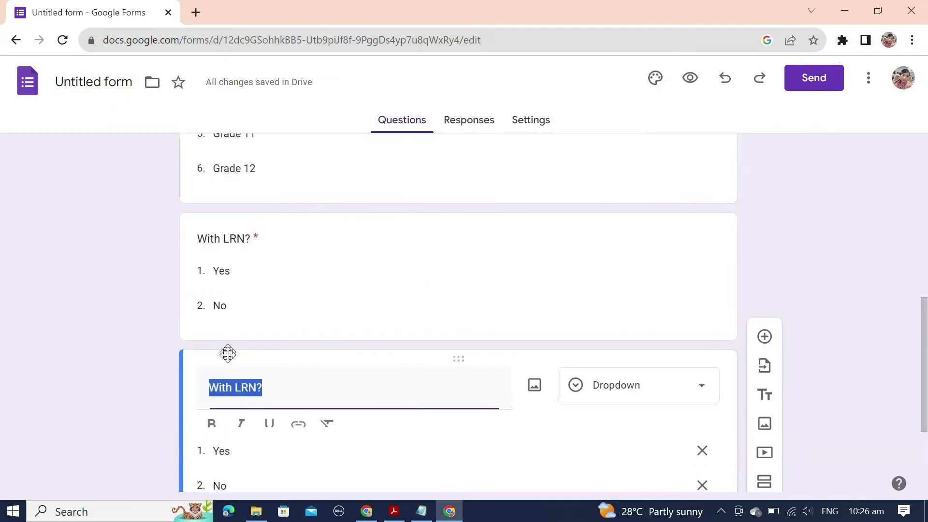
pyautogui.press('End')
pyautogui.hotkey('alt', 'Tab')
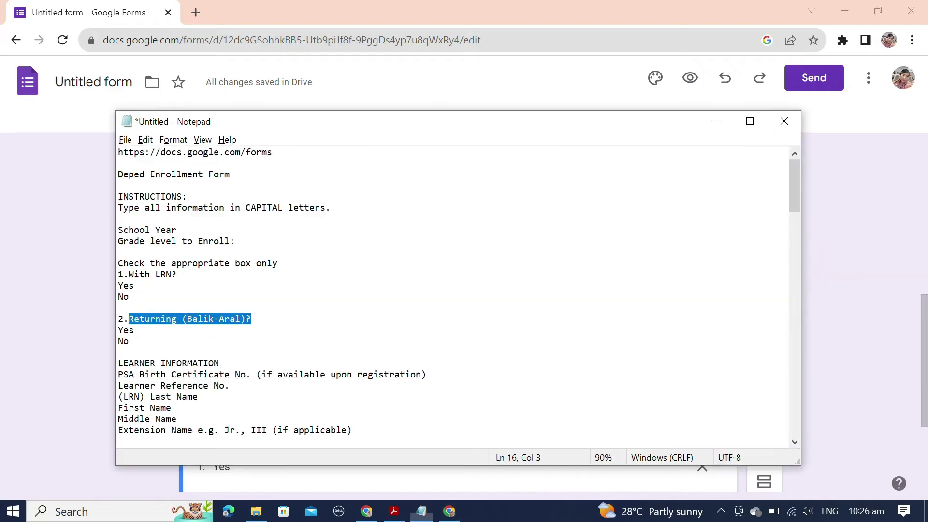
pyautogui.hotkey('alt', 'Tab')
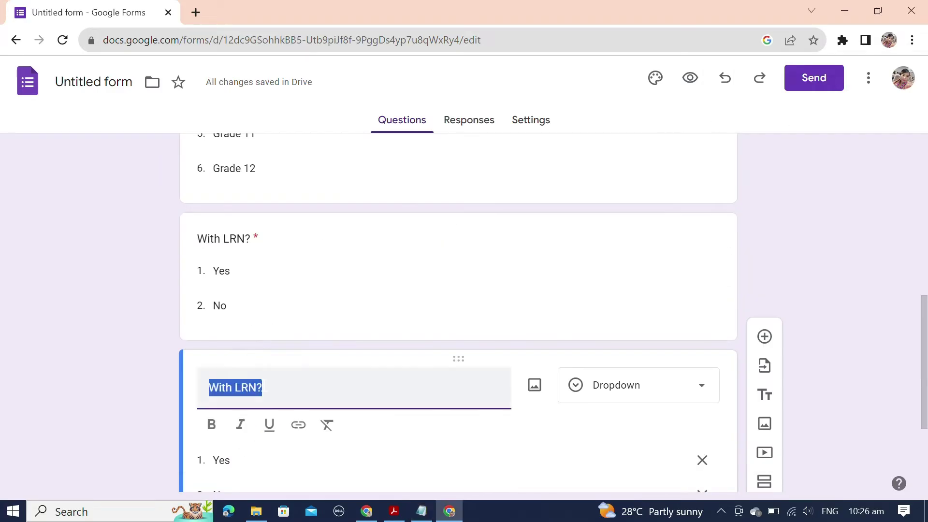
pyautogui.press('End')
pyautogui.hotkey('shift', 'Home')
pyautogui.write('Returning (Balik-Aral)?')
pyautogui.scroll(-3, 132, 385)
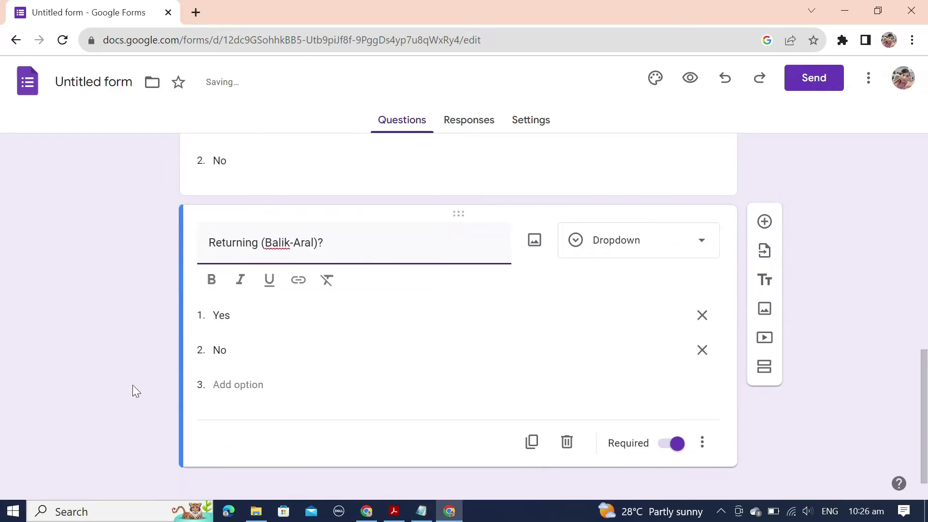
# Step: Check the notes and enrollment PDF for the next item, then finish the Returning question
pyautogui.hotkey('alt', 'Tab')
pyautogui.press('Down')
pyautogui.press('Down')
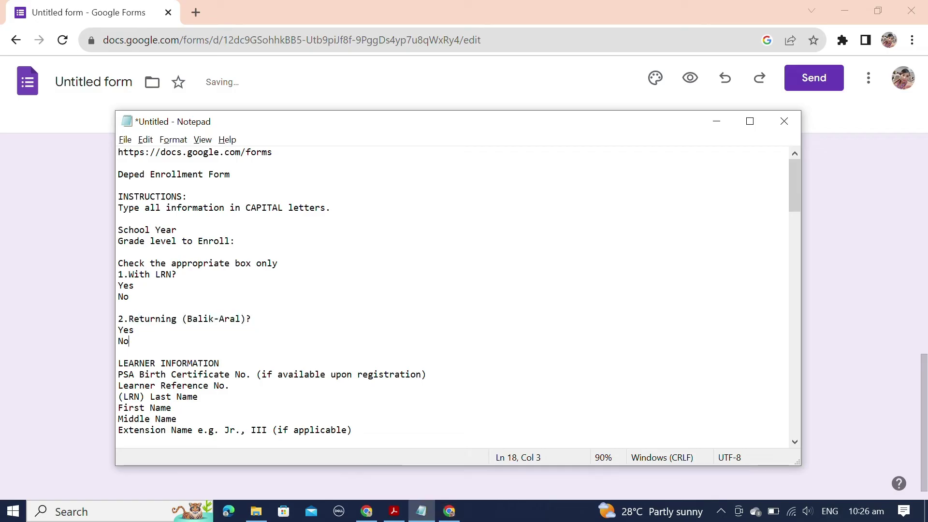
pyautogui.scroll(-3, 454, 295)
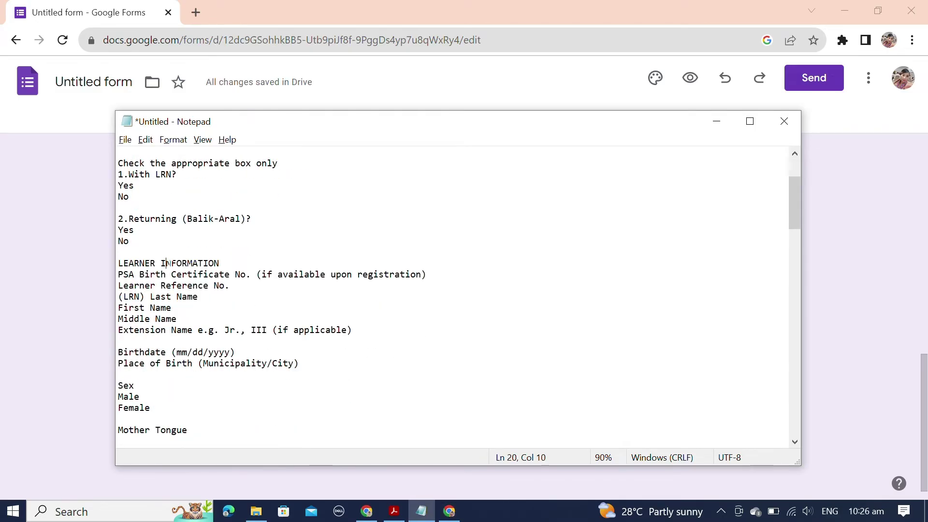
pyautogui.hotkey('alt', 'Tab')
pyautogui.hotkey('alt', 'Tab')
pyautogui.press('Tab')
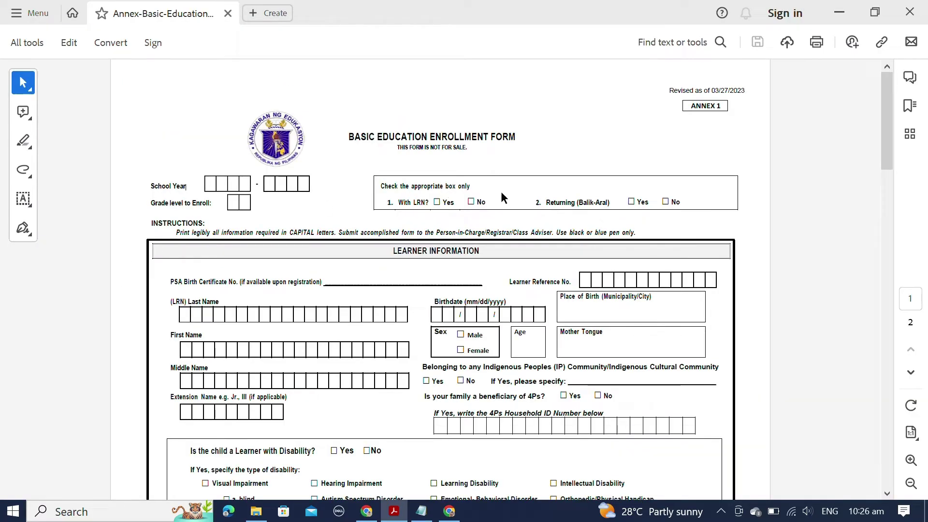
pyautogui.hotkey('alt', 'Tab')
pyautogui.click(190, 365)
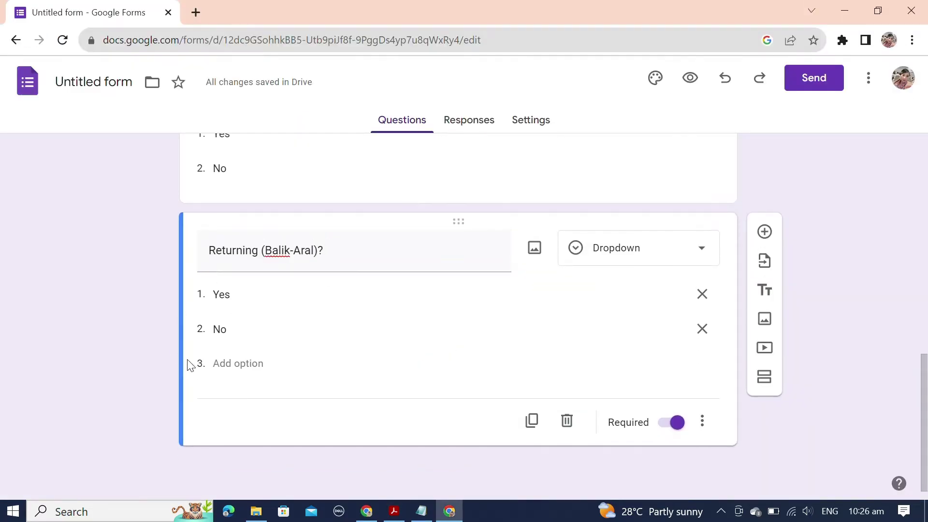
# Step: Add Section 2 titled 'LEARNER INFORMATION' and give it a new blank question
pyautogui.click(766, 382)
pyautogui.hotkey('alt', 'Tab')
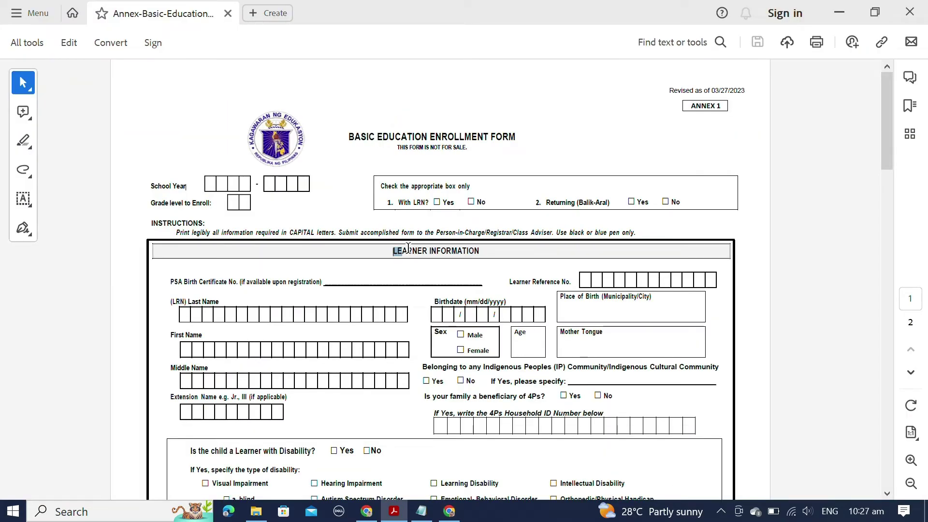
pyautogui.hotkey('alt', 'Tab')
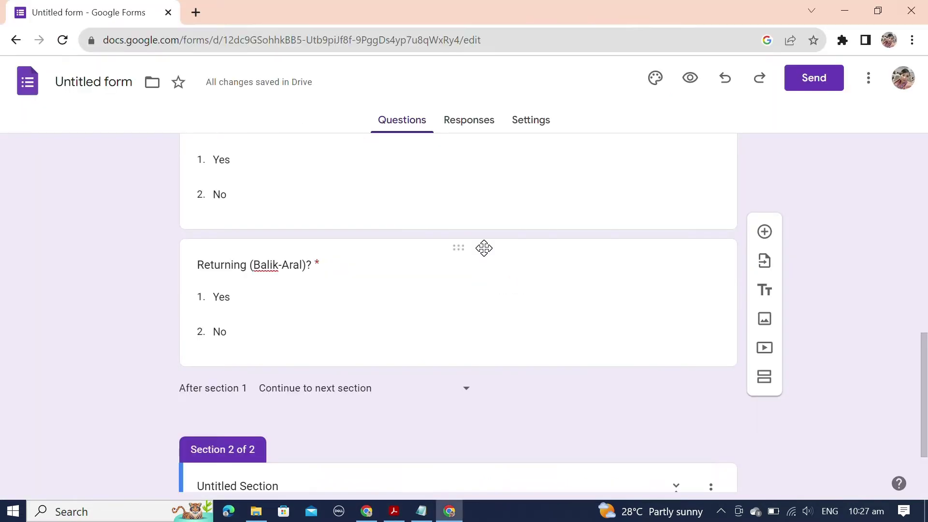
pyautogui.hotkey('alt', 'Tab')
pyautogui.hotkey('alt', 'Tab')
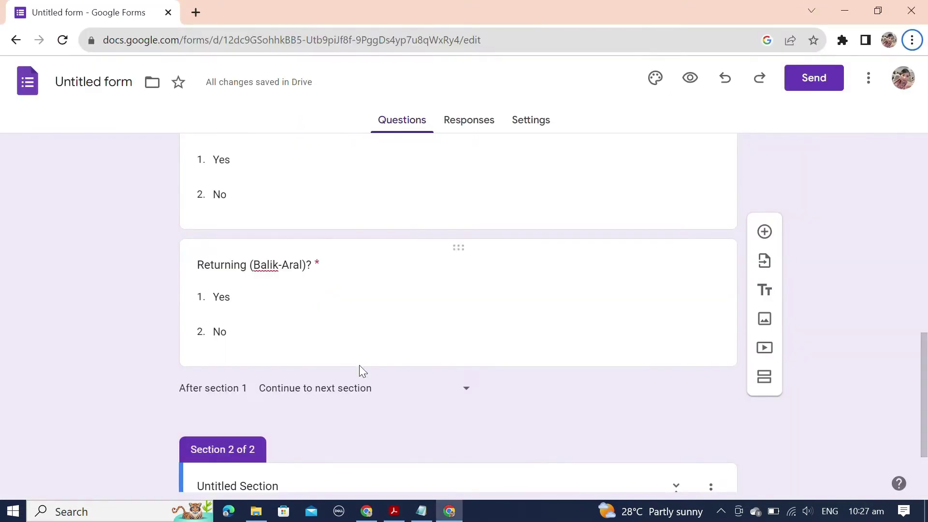
pyautogui.scroll(-2, 359, 367)
pyautogui.click(244, 388)
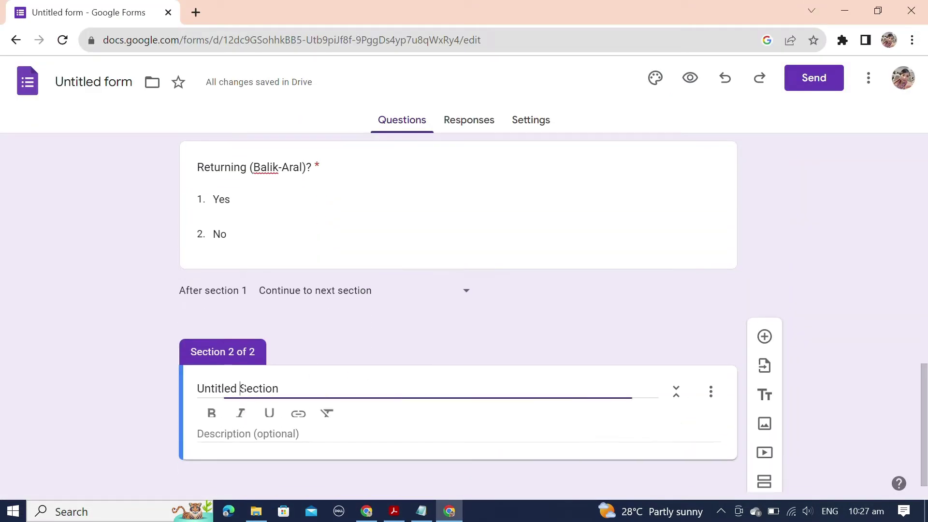
pyautogui.write('LEARNER INFORMATION')
pyautogui.hotkey('ctrl', 'a')
pyautogui.write('LEARNER INFORMATION')
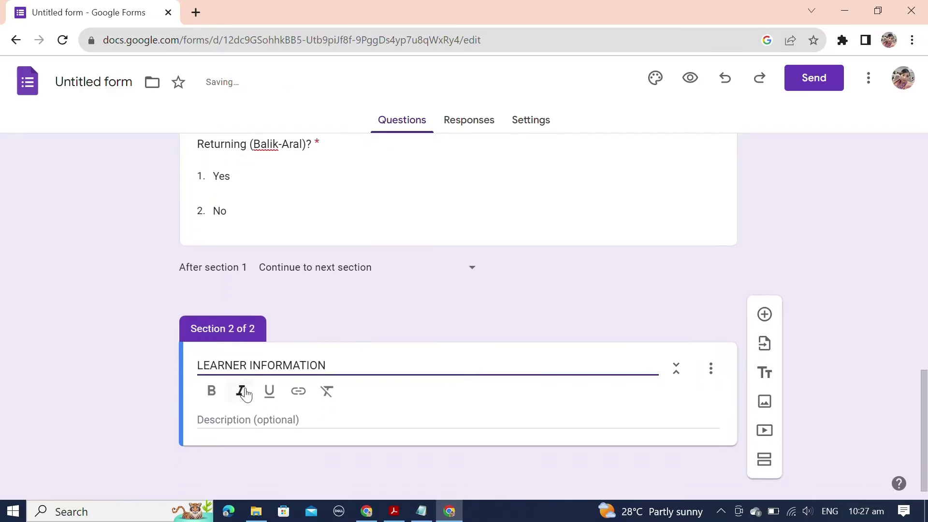
pyautogui.hotkey('alt', 'Tab')
pyautogui.hotkey('alt', 'Tab')
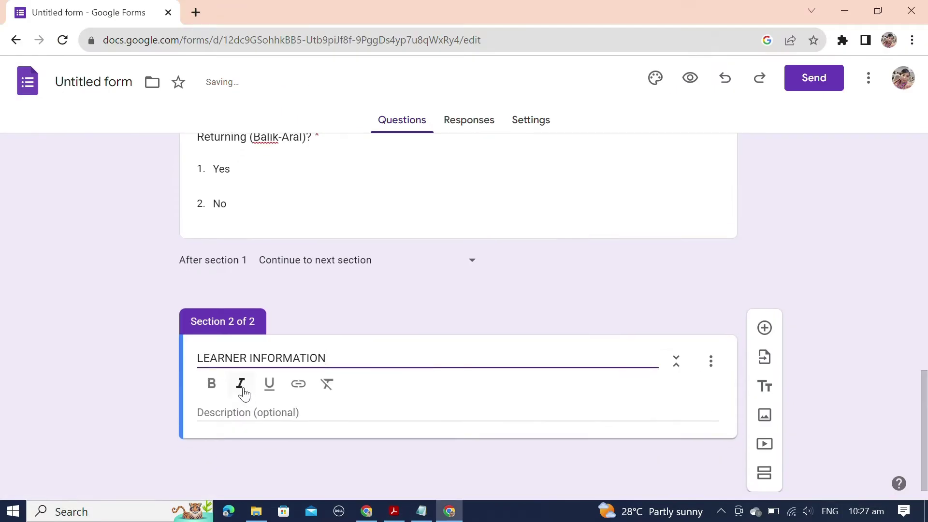
pyautogui.click(683, 383)
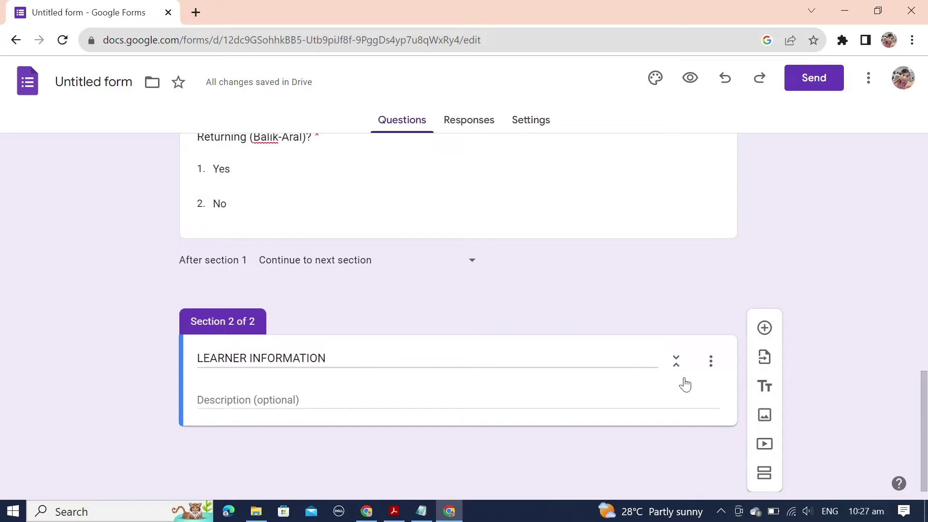
pyautogui.click(764, 329)
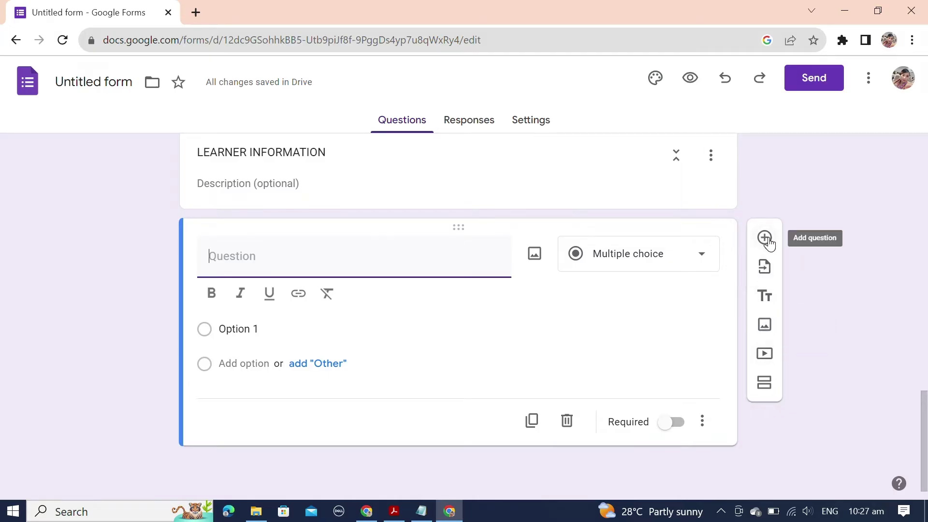
# Step: Copy the PSA Birth Certificate label from the PDF and make it a short-answer question title
pyautogui.hotkey('alt', 'Tab')
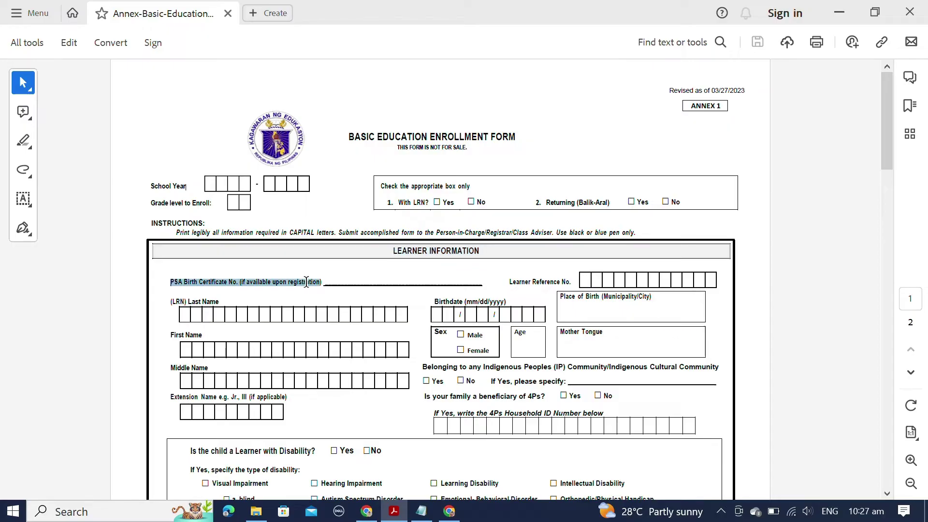
pyautogui.moveTo(306, 282); pyautogui.dragTo(308, 285)
pyautogui.hotkey('ctrl', 'c')
pyautogui.hotkey('alt', 'Tab')
pyautogui.click(241, 264)
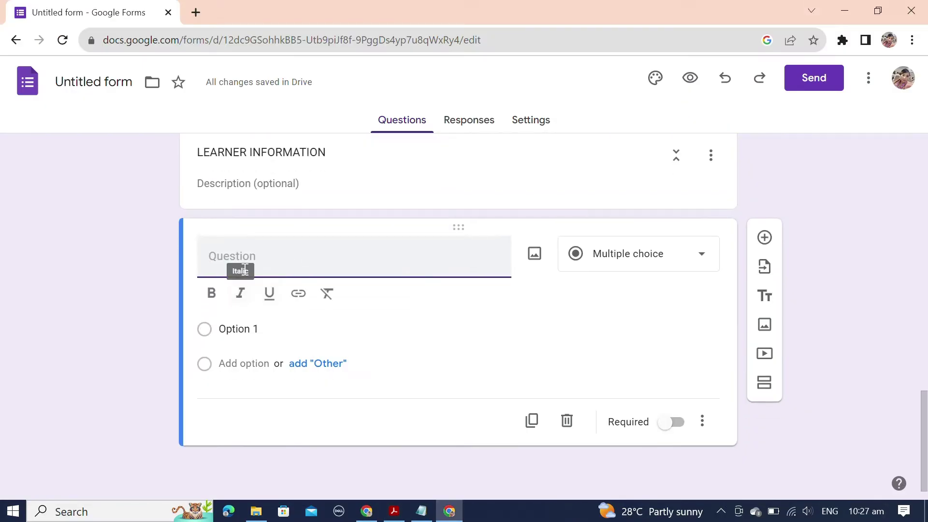
pyautogui.hotkey('ctrl', 'v')
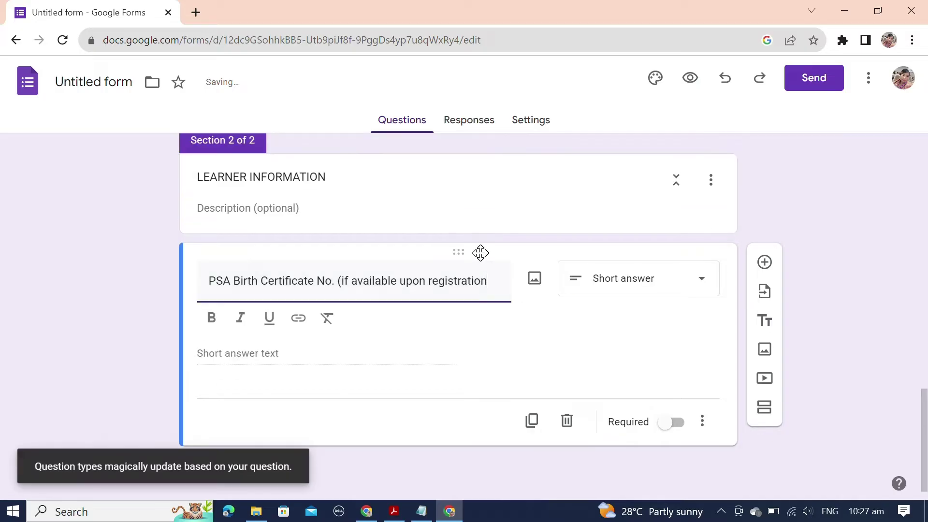
pyautogui.click(645, 287)
pyautogui.click(622, 95)
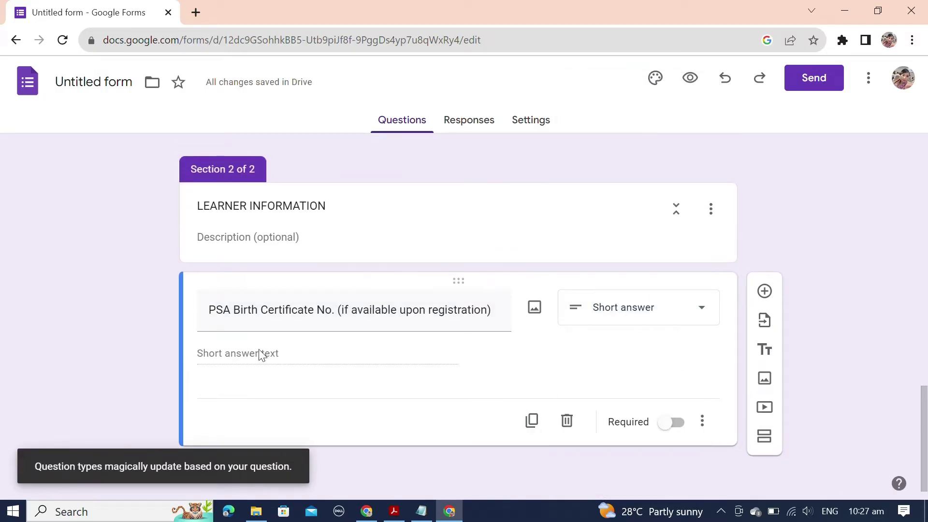
# Step: Check the question's extra options, then select the Learner Reference No. label in the PDF
pyautogui.click(702, 422)
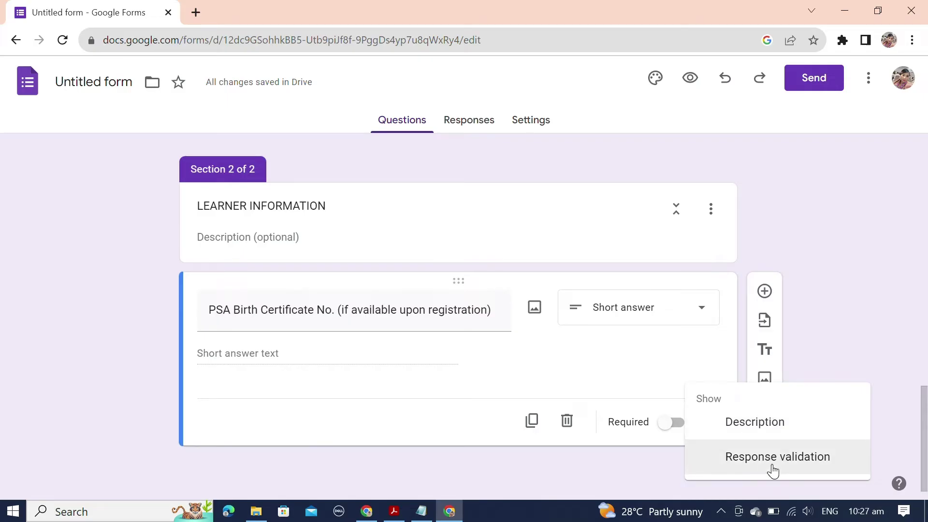
pyautogui.click(416, 380)
pyautogui.hotkey('alt', 'Tab')
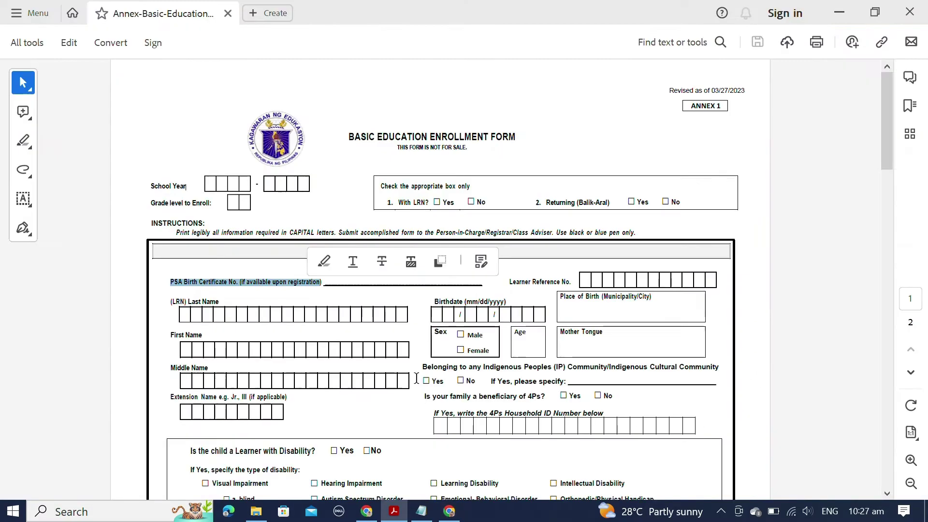
pyautogui.click(511, 282)
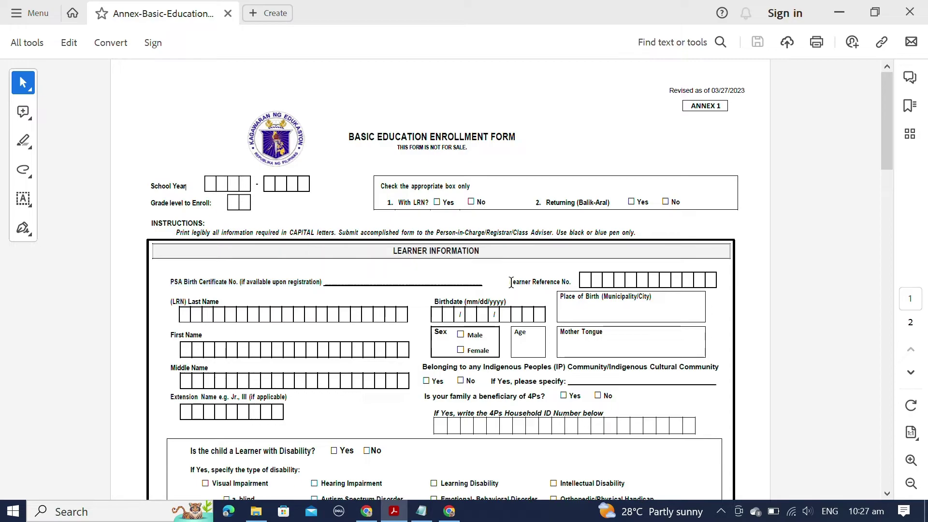
pyautogui.moveTo(570, 283); pyautogui.dragTo(572, 283)
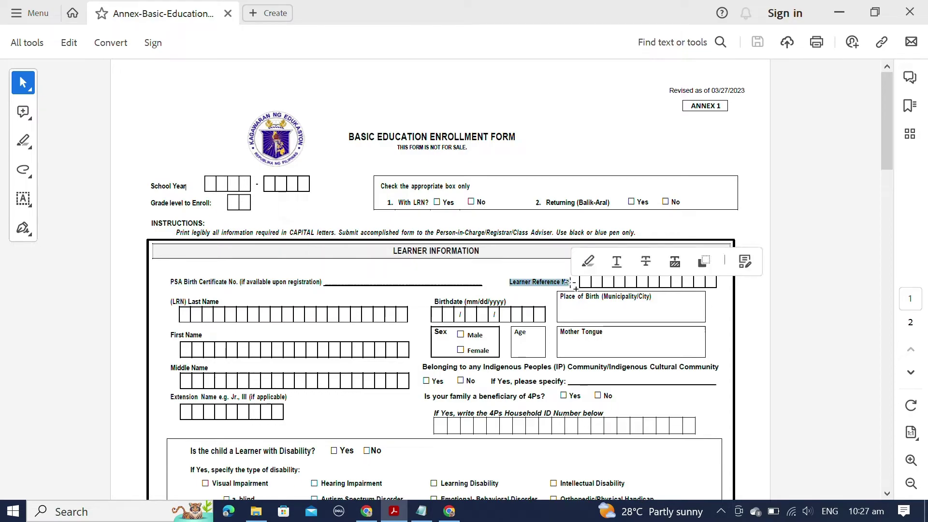
pyautogui.hotkey('alt', 'Tab')
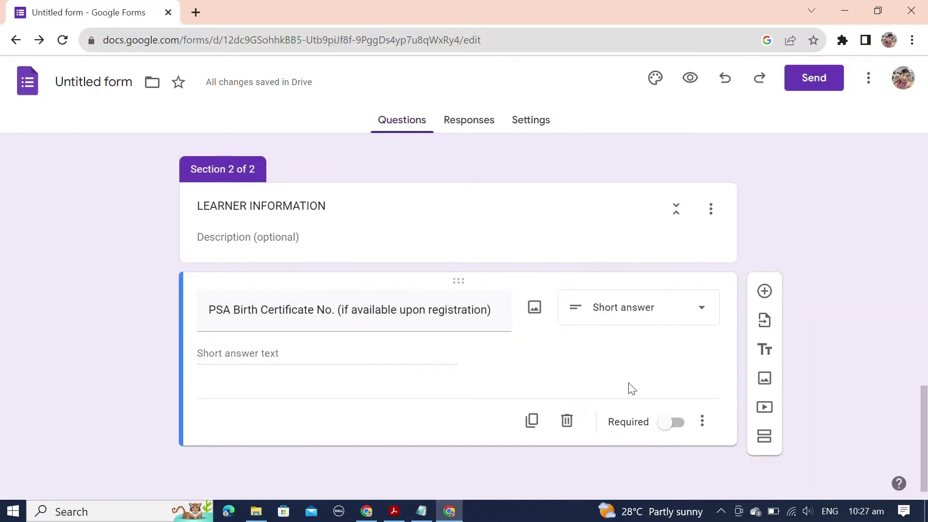
# Step: Duplicate the PSA question, retitle it Learner Reference No. (LRN), and make it required
pyautogui.click(532, 420)
pyautogui.tripleClick(244, 418)
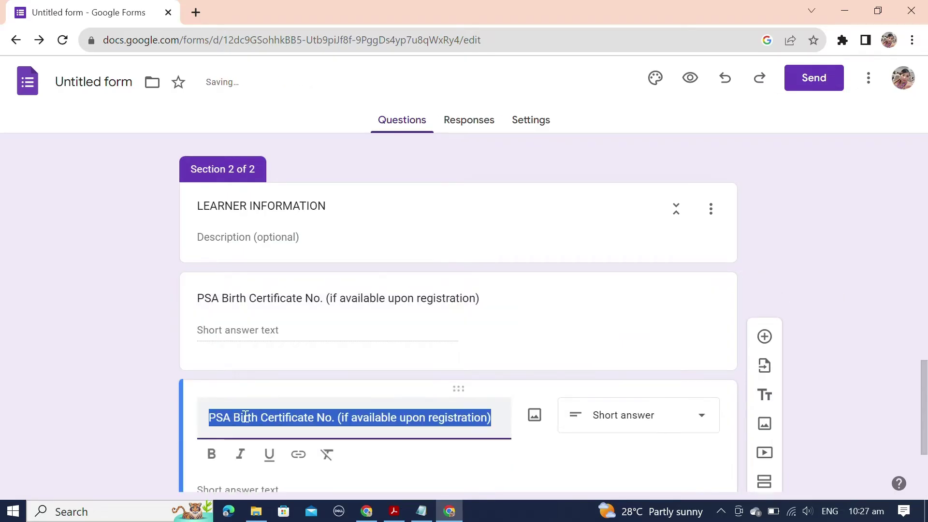
pyautogui.hotkey('ctrl', 'v')
pyautogui.scroll(-3, 259, 412)
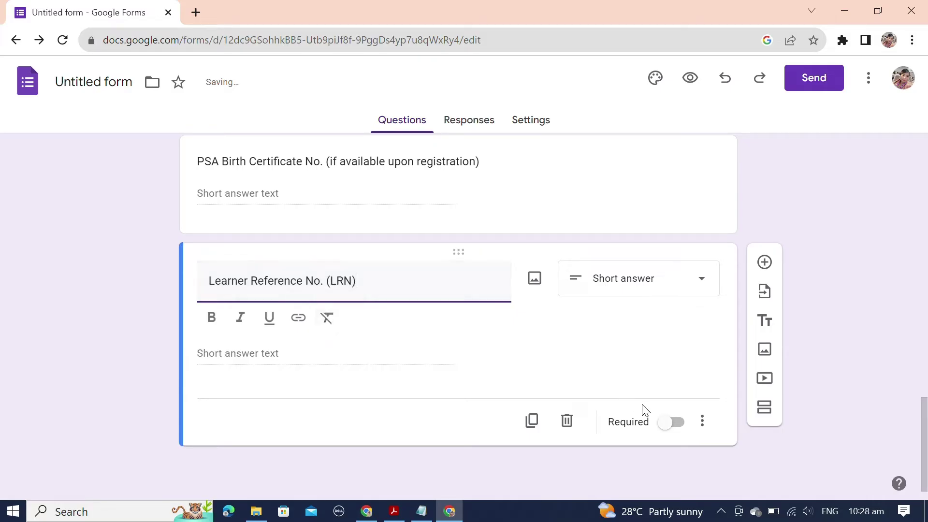
pyautogui.click(677, 426)
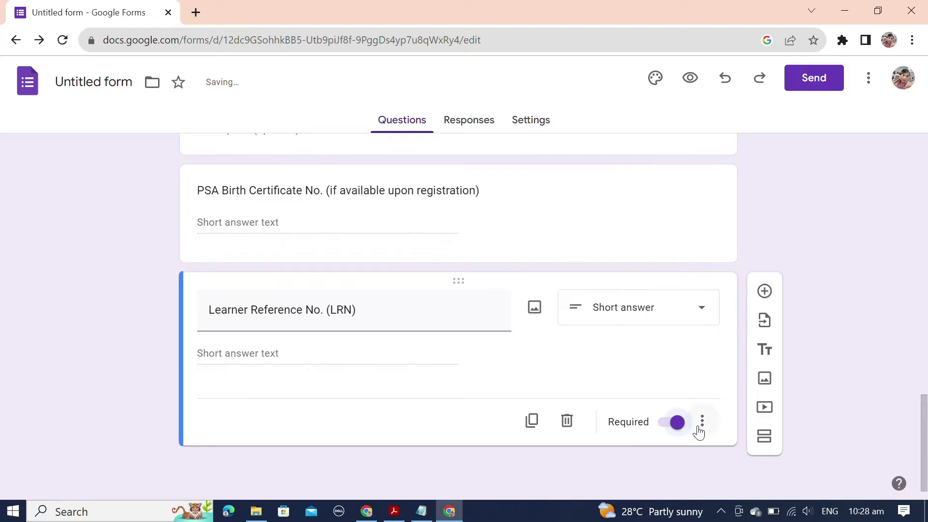
# Step: Add response validation to the LRN question and choose the Number validation type
pyautogui.click(701, 426)
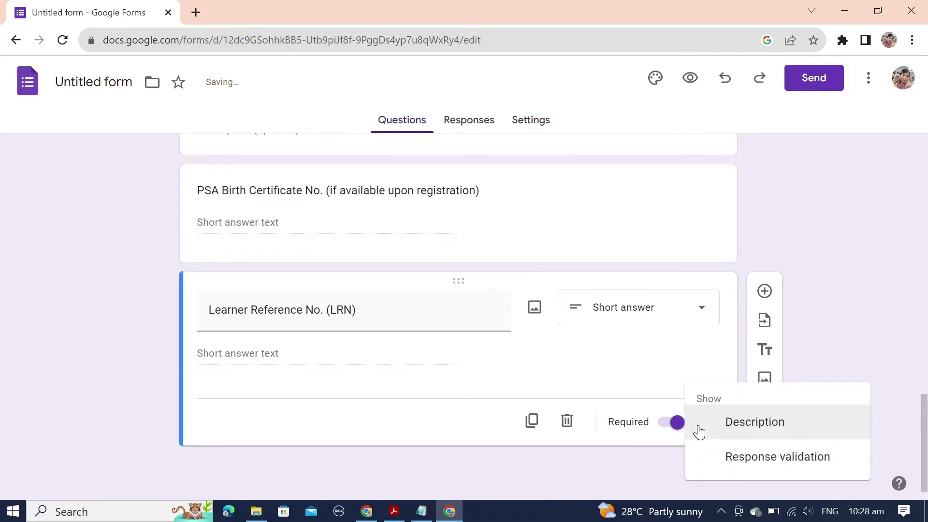
pyautogui.click(663, 428)
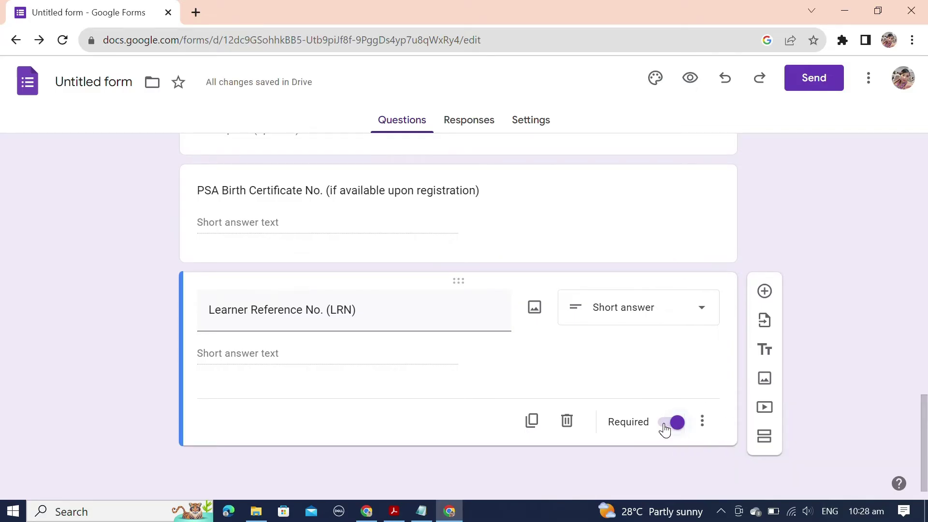
pyautogui.click(702, 423)
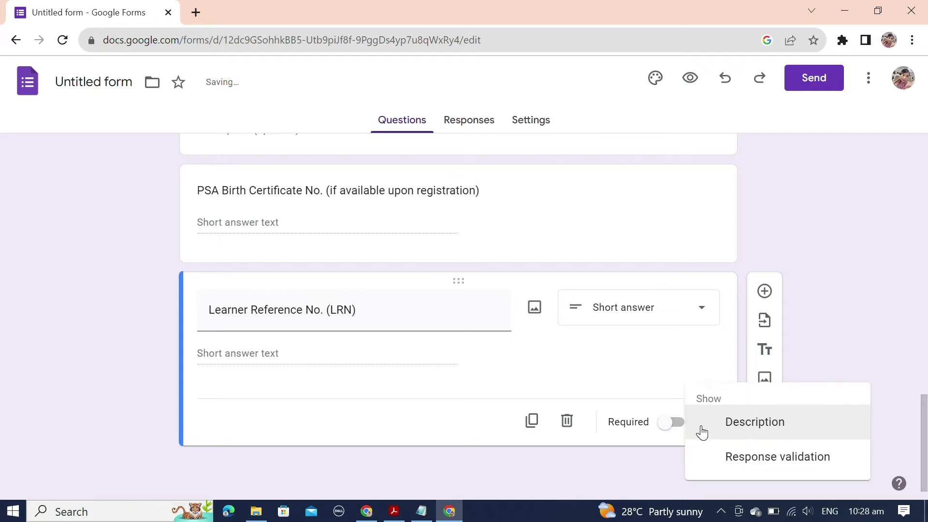
pyautogui.click(719, 452)
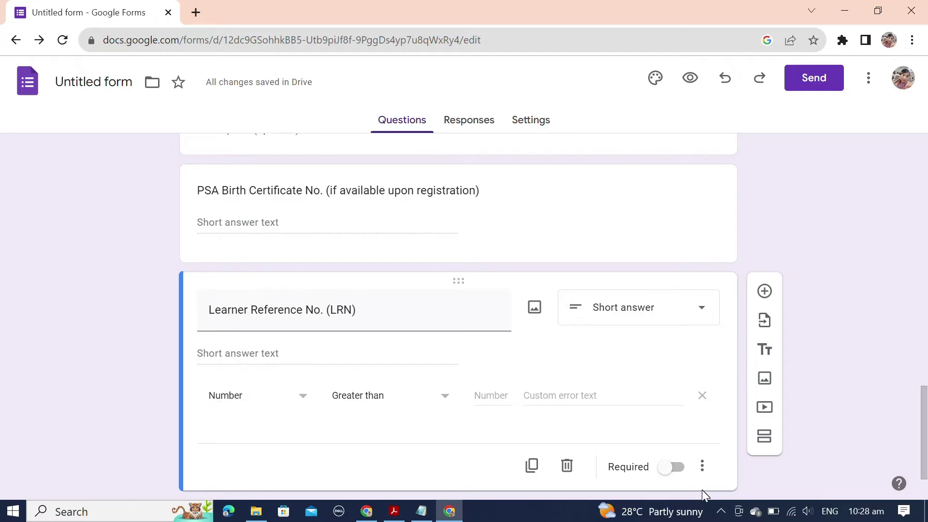
pyautogui.scroll(-1, 708, 377)
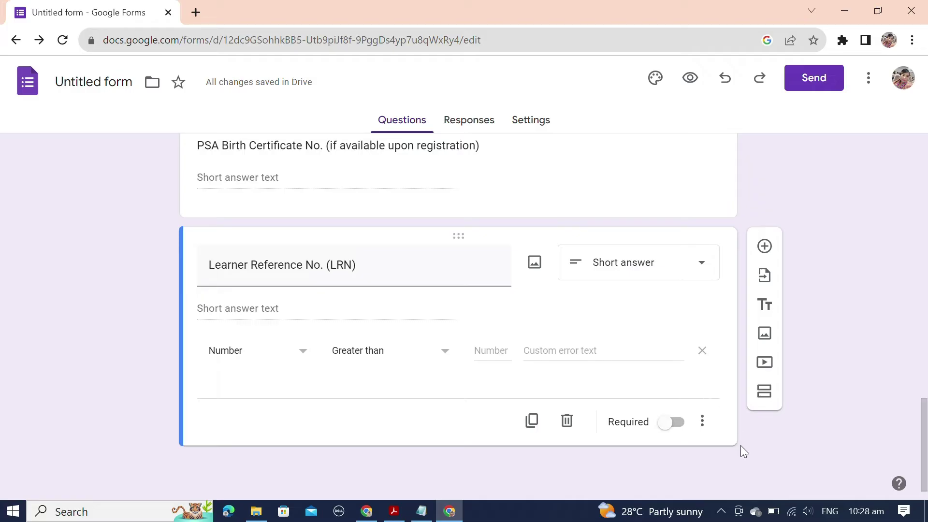
pyautogui.click(304, 353)
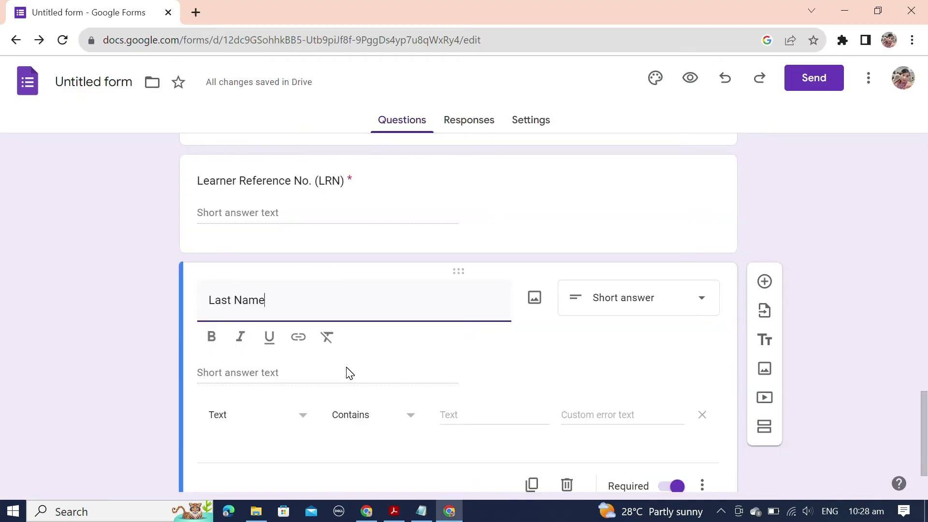
pyautogui.scroll(-2, 346, 373)
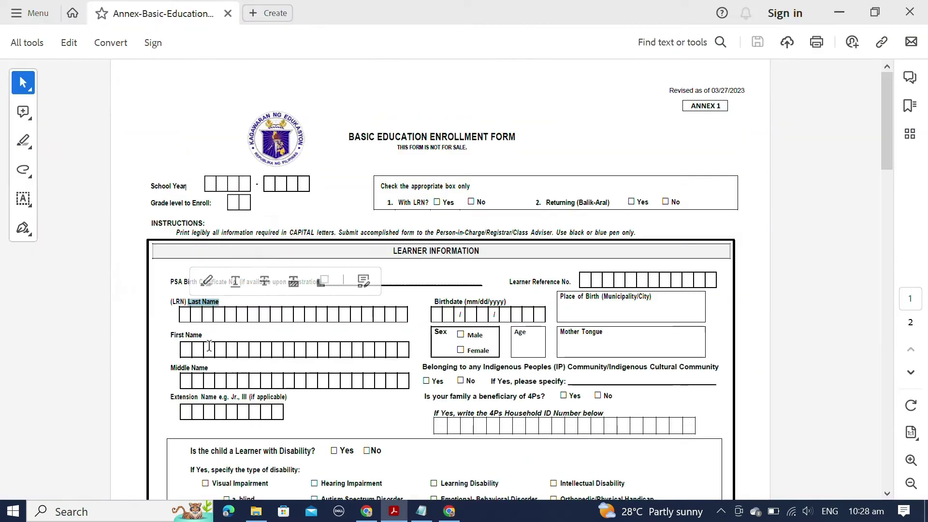
# Step: Copy the name labels from the PDF and add a required Birthdate question of Date type
pyautogui.moveTo(171, 334); pyautogui.dragTo(202, 334)
pyautogui.moveTo(171, 368); pyautogui.dragTo(208, 368)
pyautogui.moveTo(170, 397); pyautogui.dragTo(287, 397)
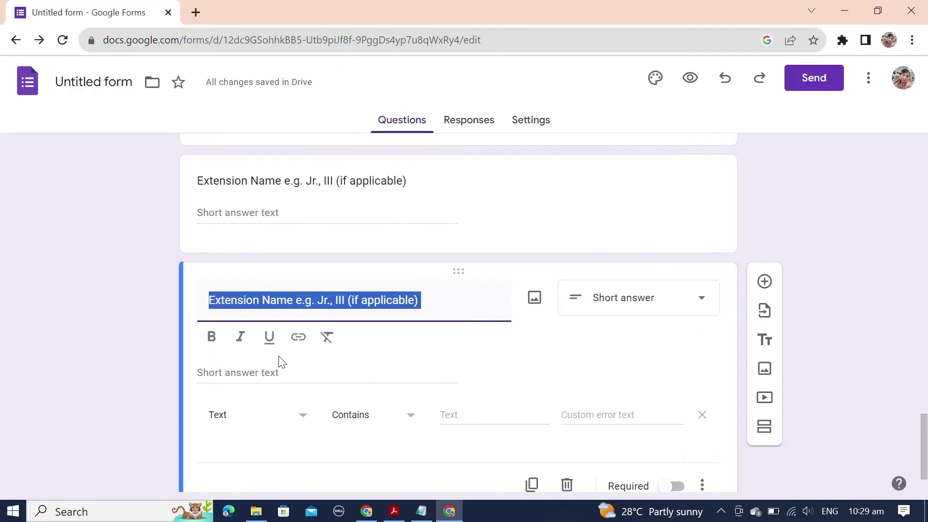
pyautogui.write('Birthdate (mm/dd/yyyy)')
pyautogui.click(635, 463)
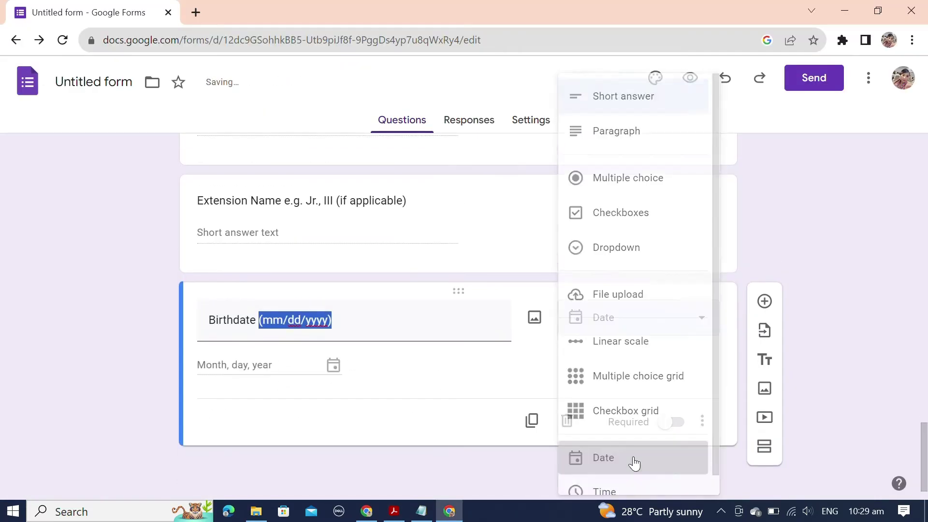
pyautogui.click(672, 422)
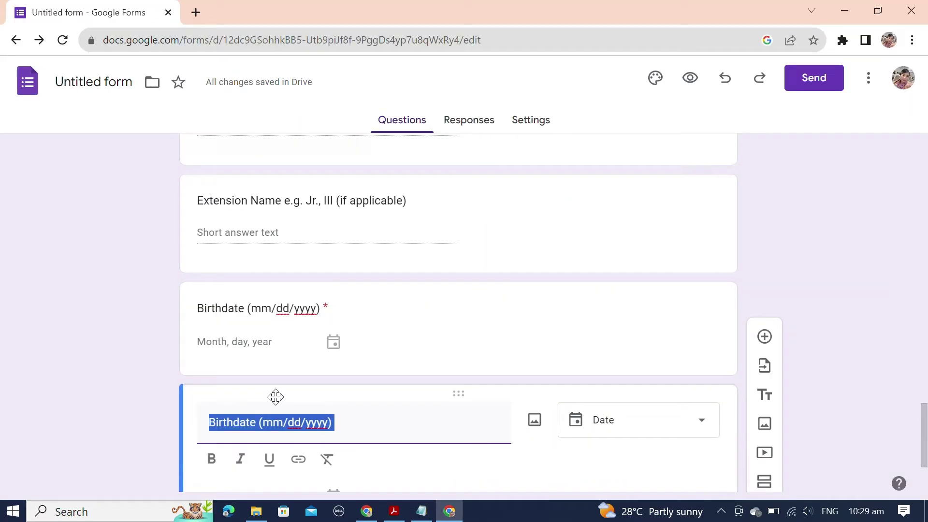
# Step: Add Place of Birth (Municipality/City) as a short answer and Sex as checkboxes, then select the 4Ps Household ID line
pyautogui.write('Place of Birth (Municipality/City)')
pyautogui.click(638, 319)
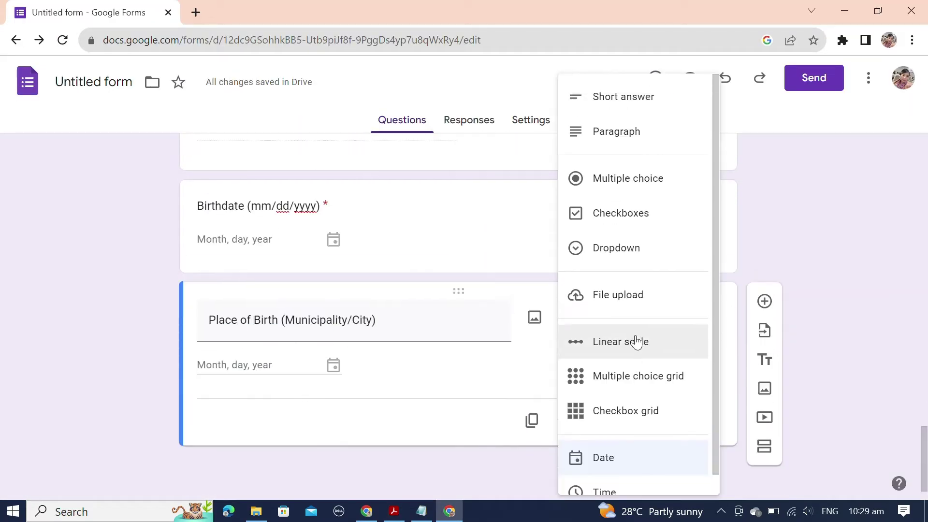
pyautogui.click(624, 96)
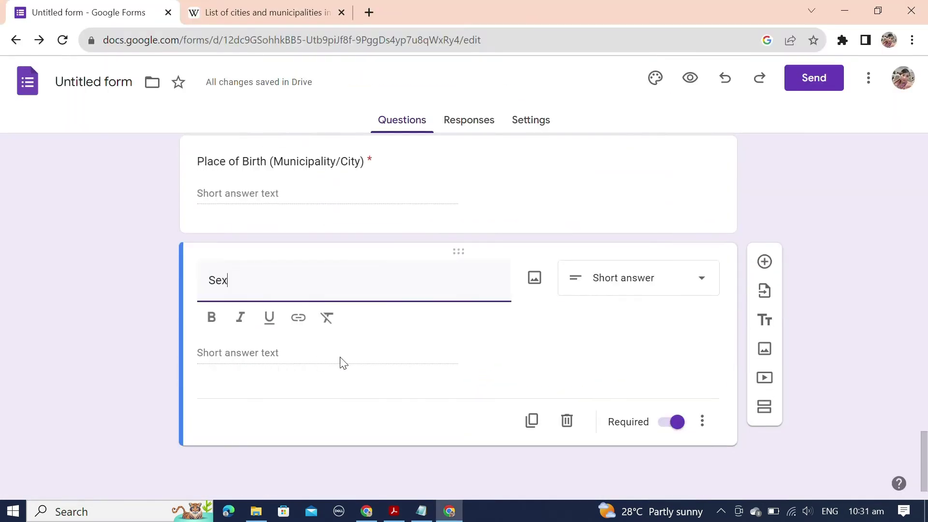
pyautogui.click(632, 276)
pyautogui.click(617, 213)
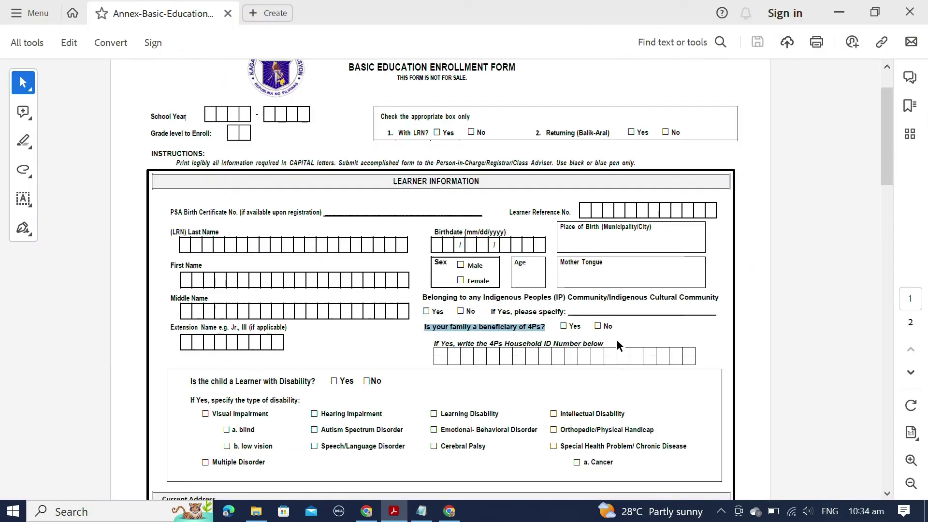
pyautogui.moveTo(617, 343); pyautogui.dragTo(434, 344)
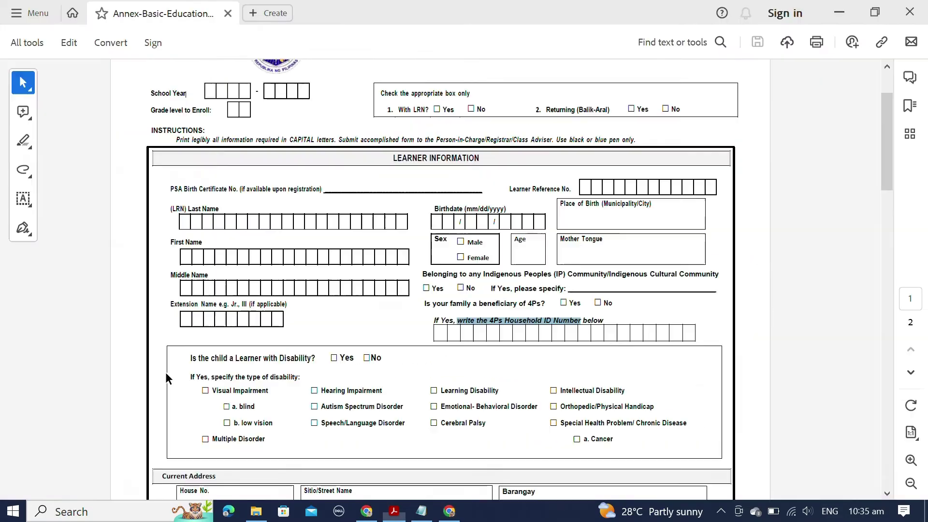
pyautogui.scroll(-3, 166, 372)
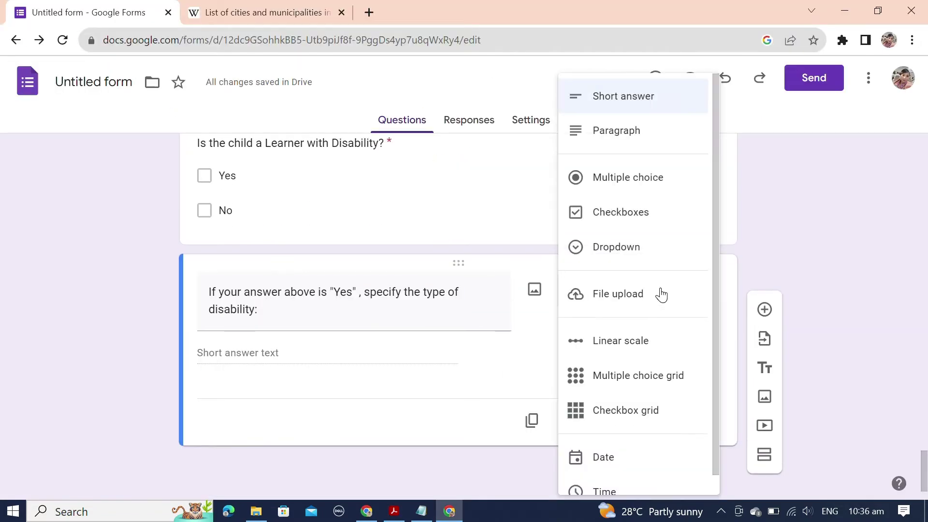
# Step: Set the disability-type question to the Dropdown answer type
pyautogui.click(563, 411)
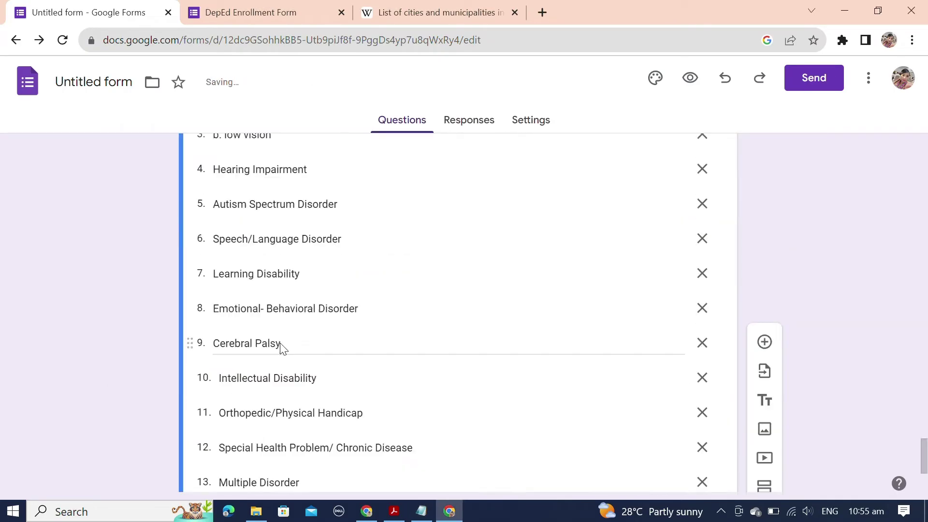
pyautogui.scroll(-4, 594, 436)
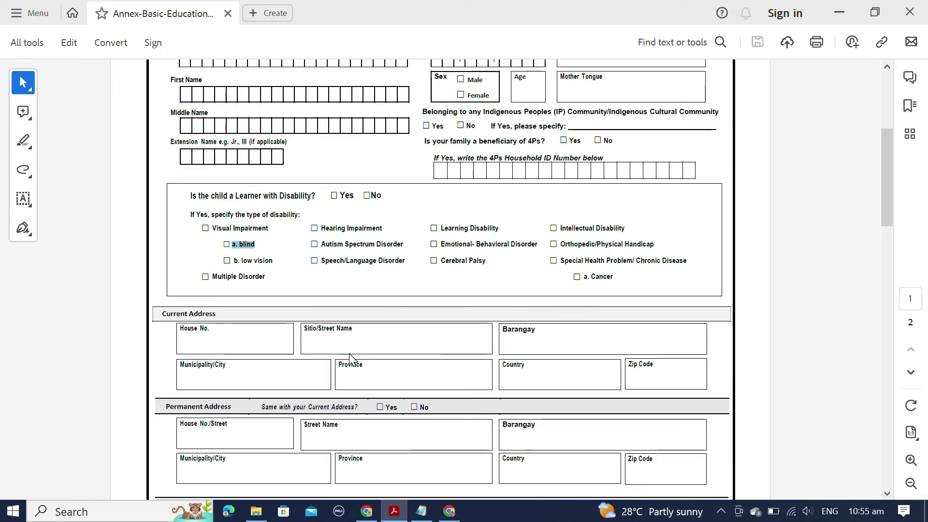
pyautogui.scroll(1, 443, 360)
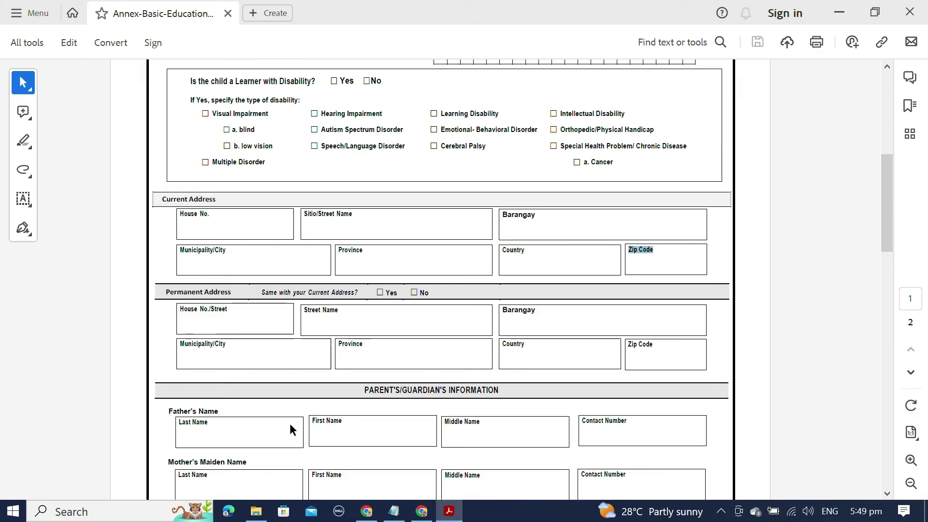
# Step: Make the new question a short answer, title the section FOR RETURING AND SENIOR HIGH SCHOOL, and add 'Last Grade Level Completed'
pyautogui.scroll(-3, 289, 423)
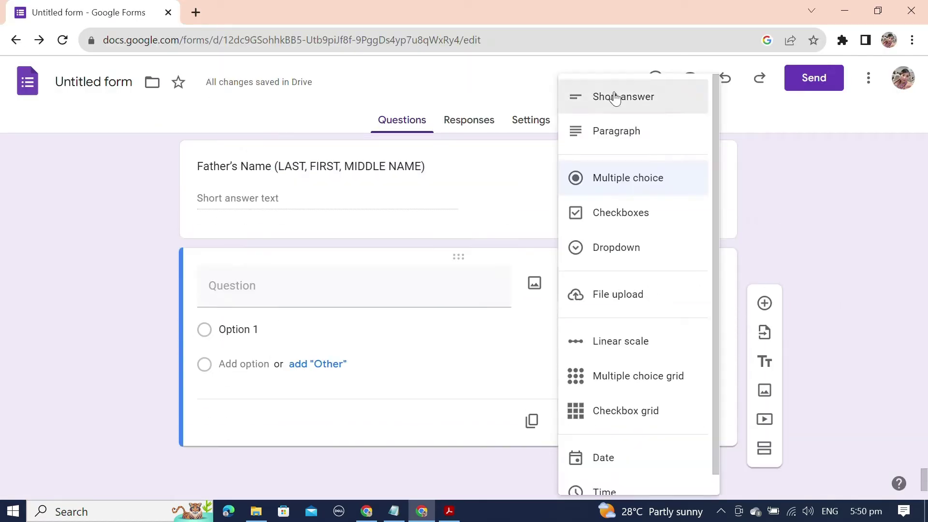
pyautogui.click(615, 98)
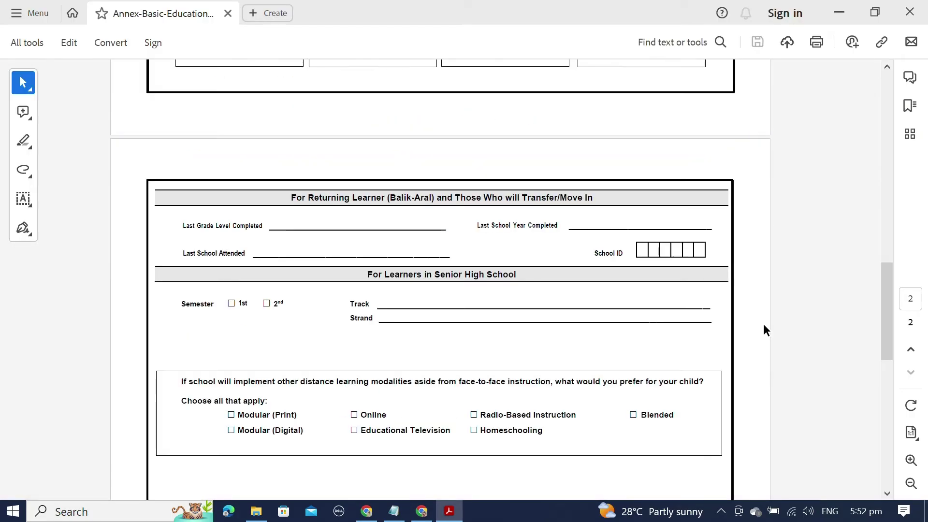
pyautogui.scroll(2, 741, 317)
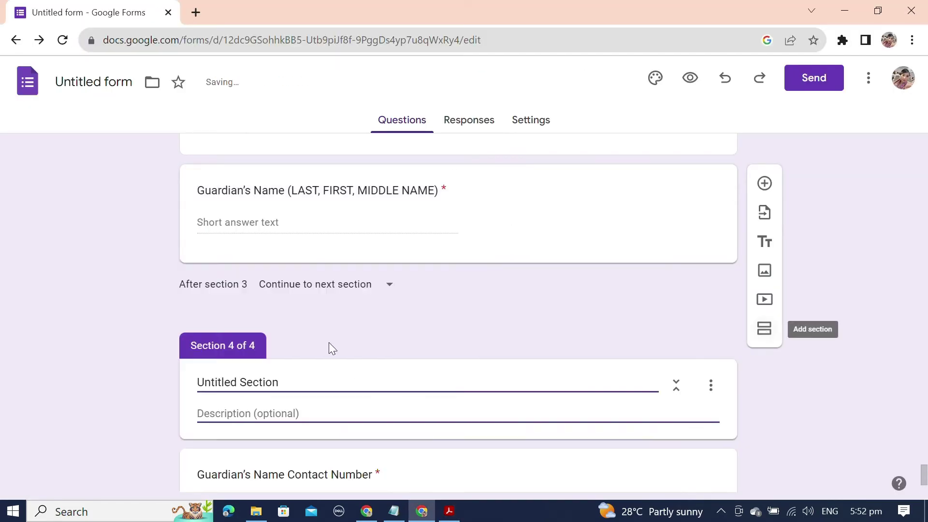
pyautogui.write('FOR RETURING AND SENIO')
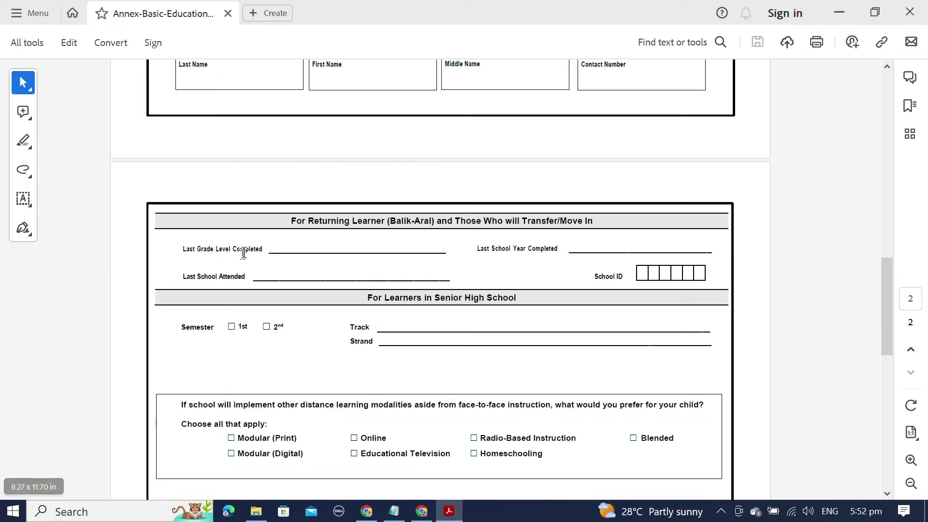
pyautogui.write('Last Grade Level Completed')
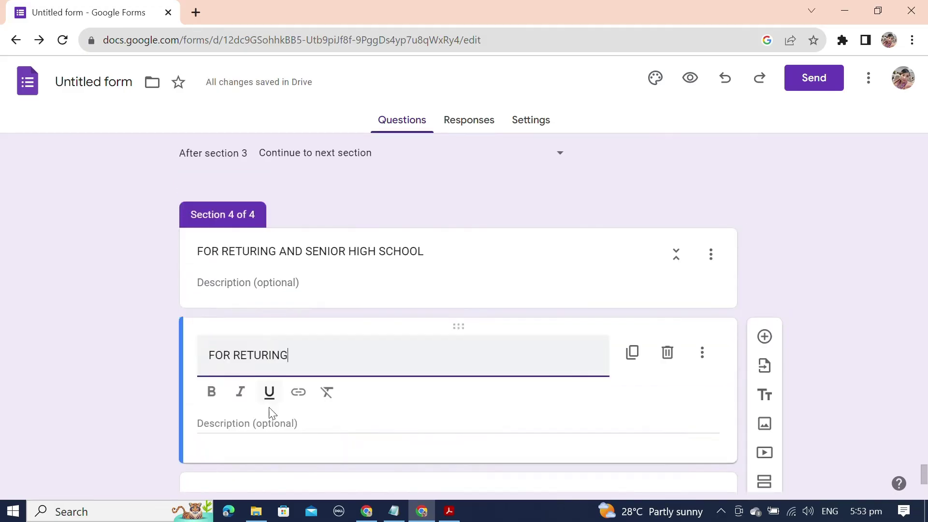
# Step: Finish the certification statement text, ending it with '. Thank you.'
pyautogui.moveTo(478, 248); pyautogui.dragTo(551, 251)
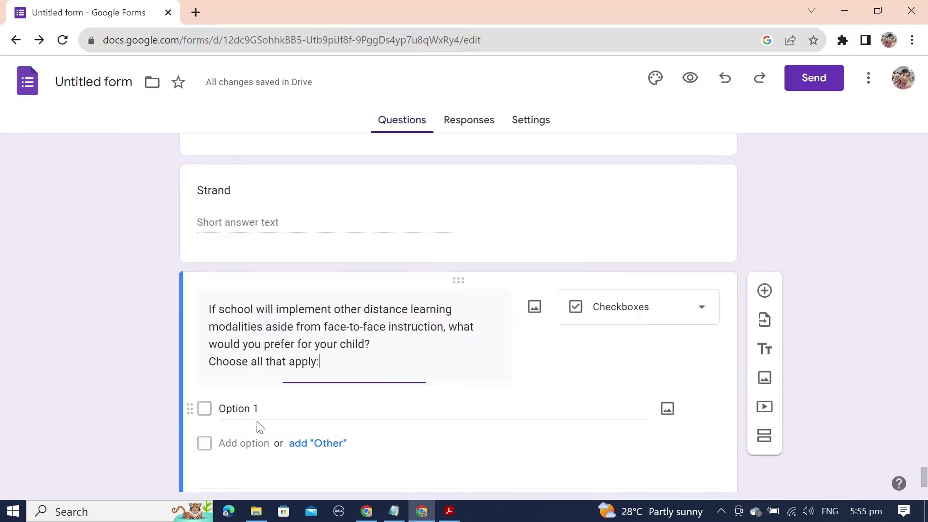
pyautogui.hotkey('alt', 'Tab')
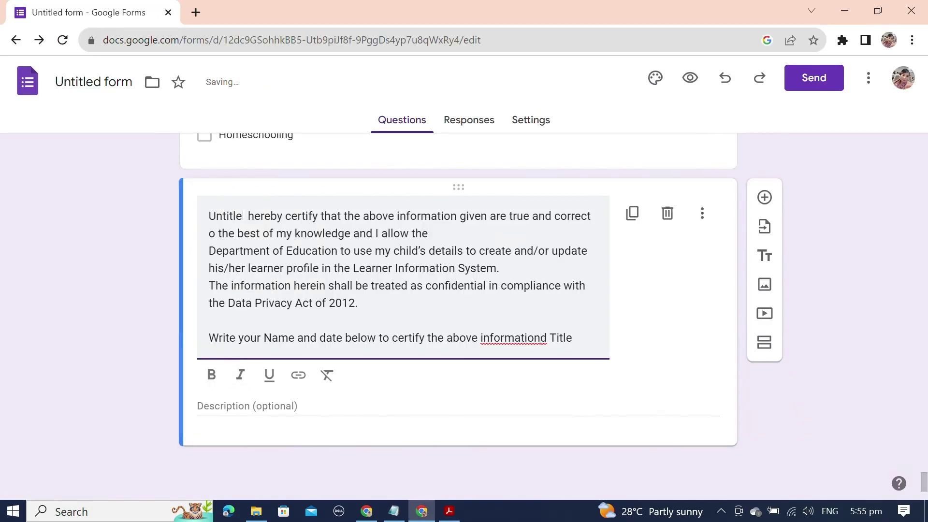
pyautogui.write('. Thank you.')
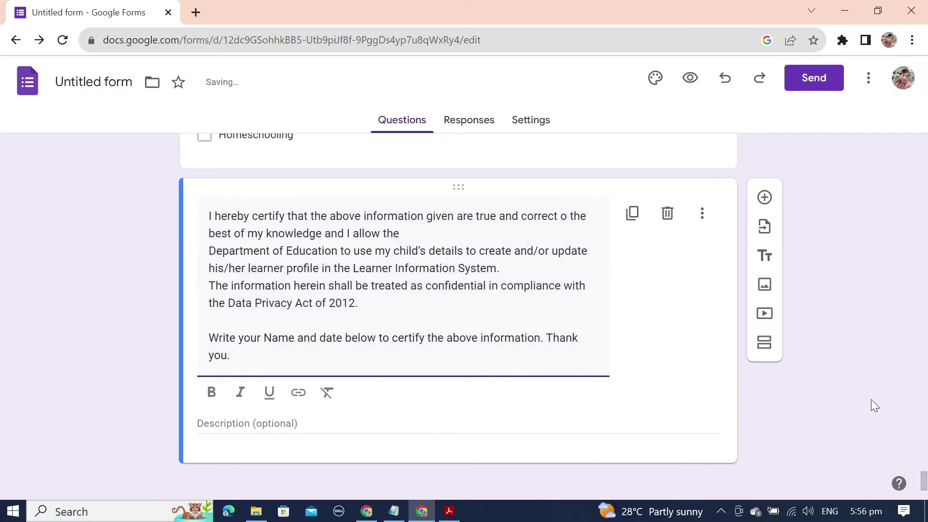
# Step: Add a required 'Full Name' short-answer question and duplicate it as 'Date'
pyautogui.click(765, 197)
pyautogui.write('Full Name')
pyautogui.click(672, 451)
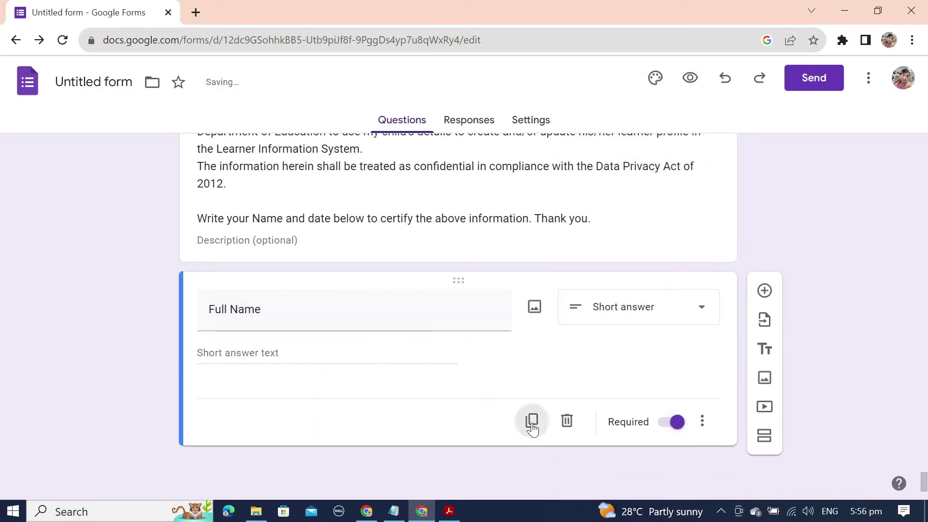
pyautogui.click(532, 422)
pyautogui.write('Date')
pyautogui.scroll(15, 840, 431)
pyautogui.tripleClick(197, 203)
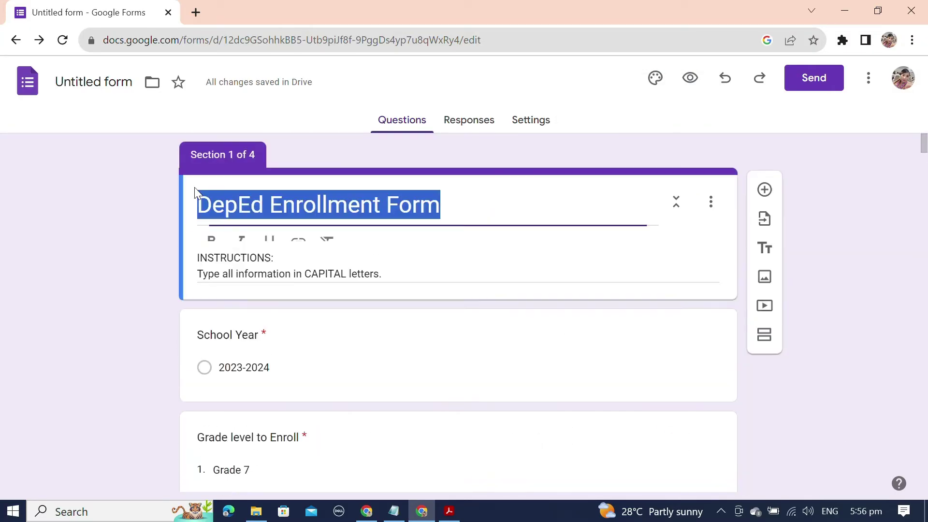
# Step: Preview the form as a respondent and try an answer field on the Learner Information page
pyautogui.scroll(-10, 475, 290)
pyautogui.click(221, 220)
pyautogui.click(690, 78)
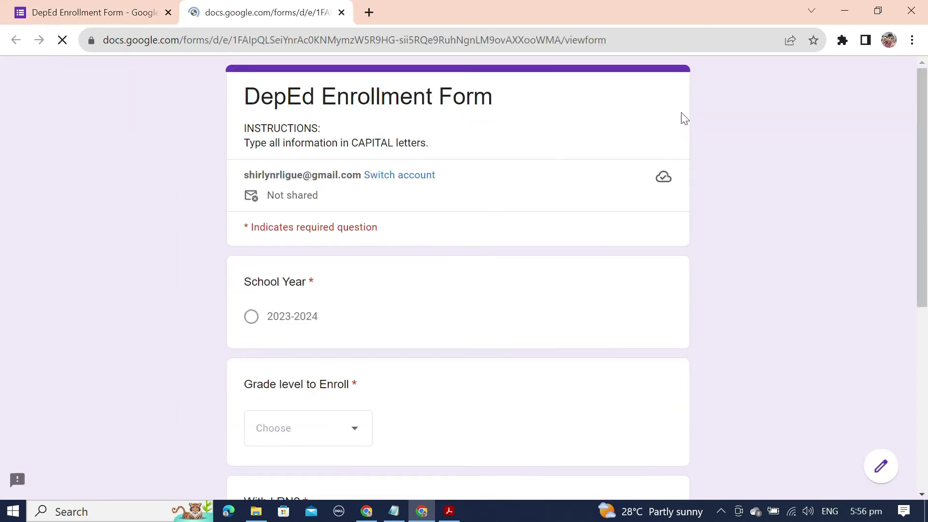
pyautogui.scroll(-10, 359, 387)
pyautogui.click(351, 371)
pyautogui.scroll(-10, 302, 368)
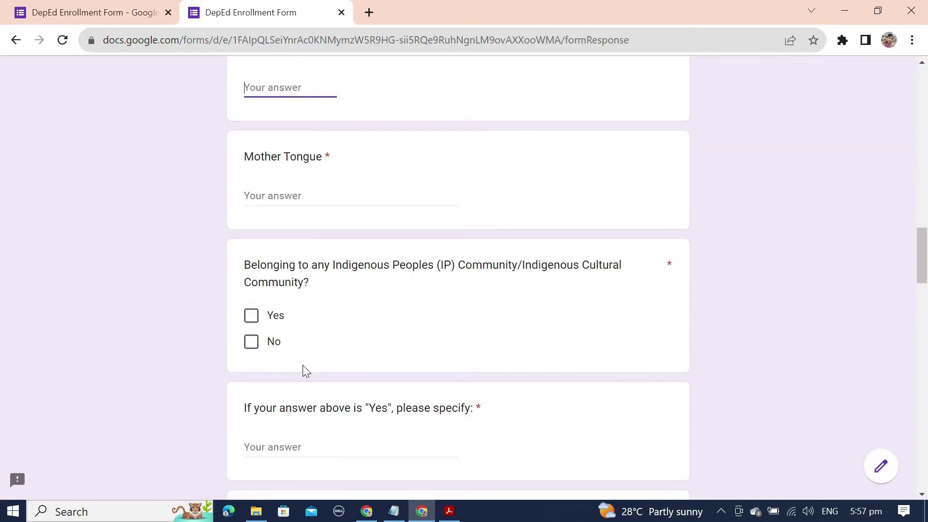
pyautogui.hotkey('ctrl', 'Tab')
pyautogui.scroll(-10, 563, 358)
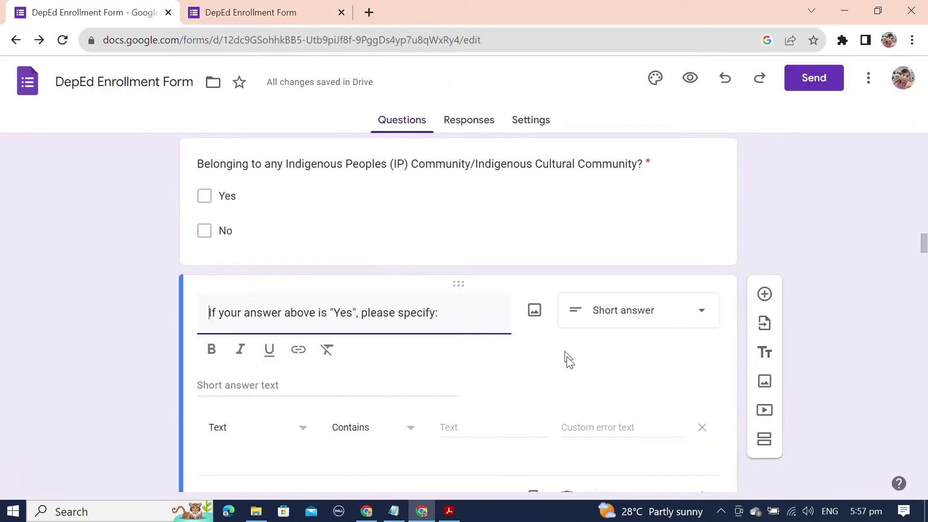
# Step: Delete the unneeded 4Ps Household ID question in the editor
pyautogui.click(578, 338)
pyautogui.scroll(3, 578, 338)
pyautogui.scroll(-15, 417, 334)
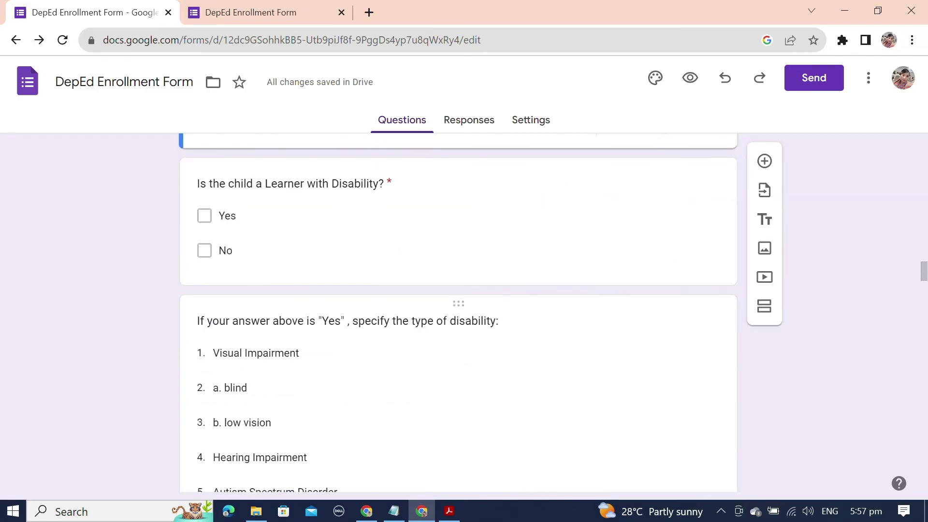
pyautogui.click(547, 371)
pyautogui.scroll(5, 371, 317)
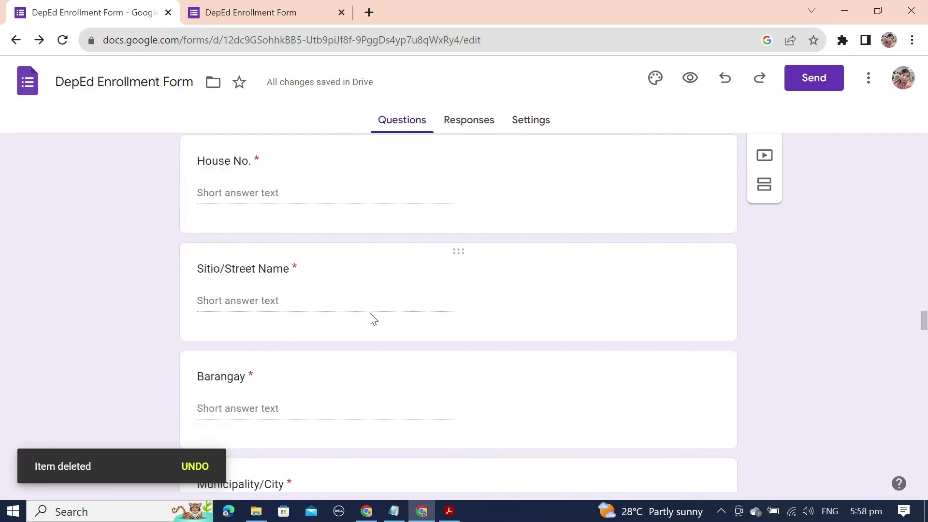
pyautogui.scroll(-15, 369, 313)
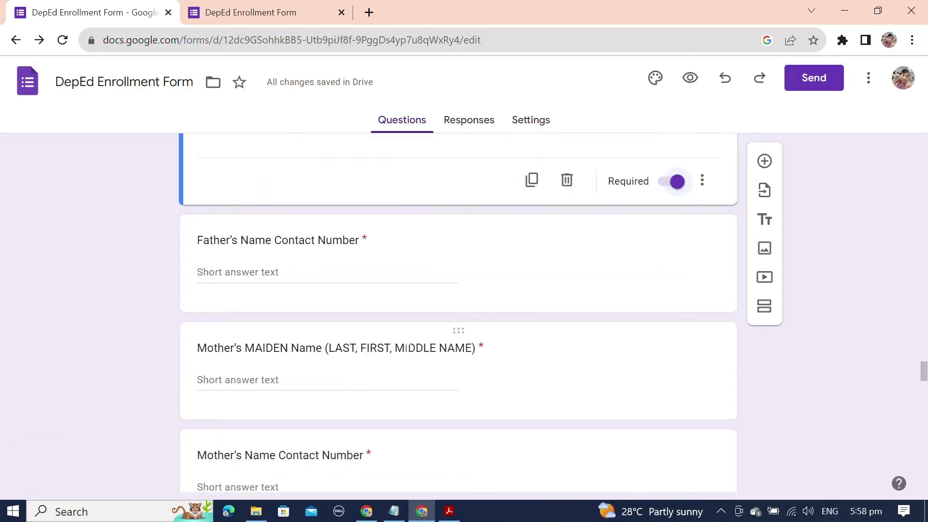
pyautogui.scroll(-15, 406, 355)
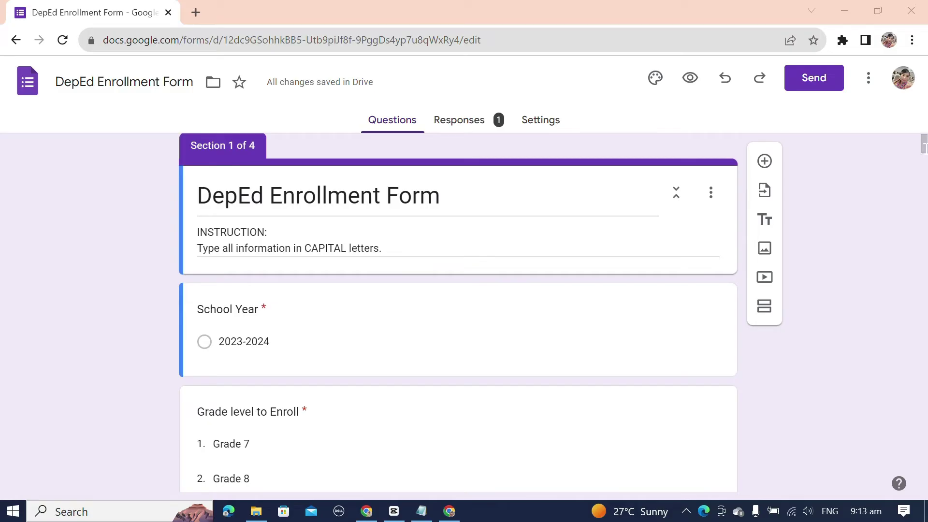
# Step: Open the form's respondent preview in a new tab, then go back to the editor tab
pyautogui.moveTo(925, 145); pyautogui.dragTo(921, 416)
pyautogui.moveTo(893, 367); pyautogui.dragTo(880, 146)
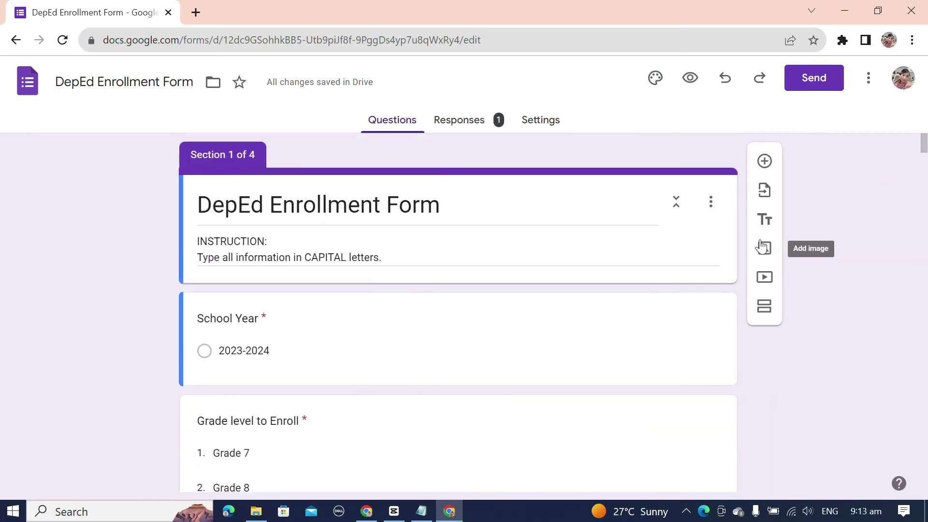
pyautogui.click(689, 79)
pyautogui.click(96, 12)
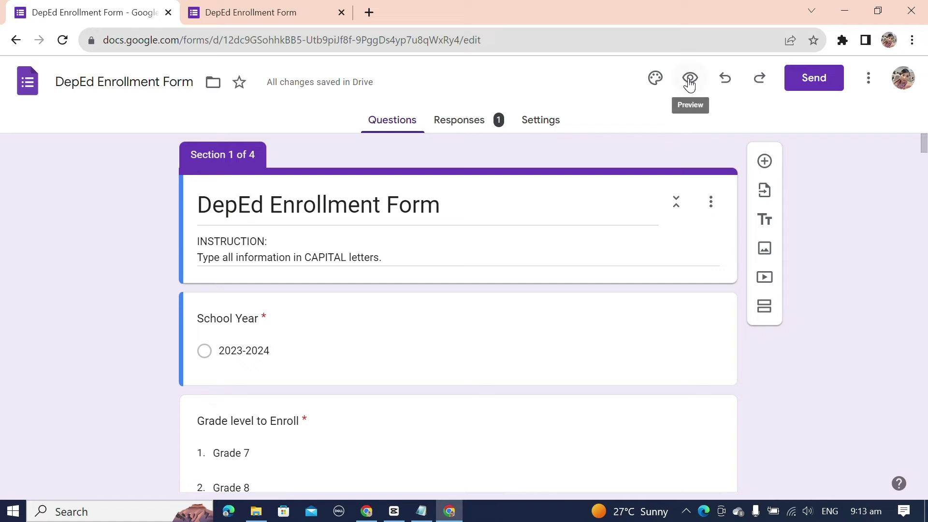
# Step: Close the old preview tab, reopen the preview, and answer School Year 2023-2024, Grade 7, Yes for With LRN
pyautogui.click(341, 13)
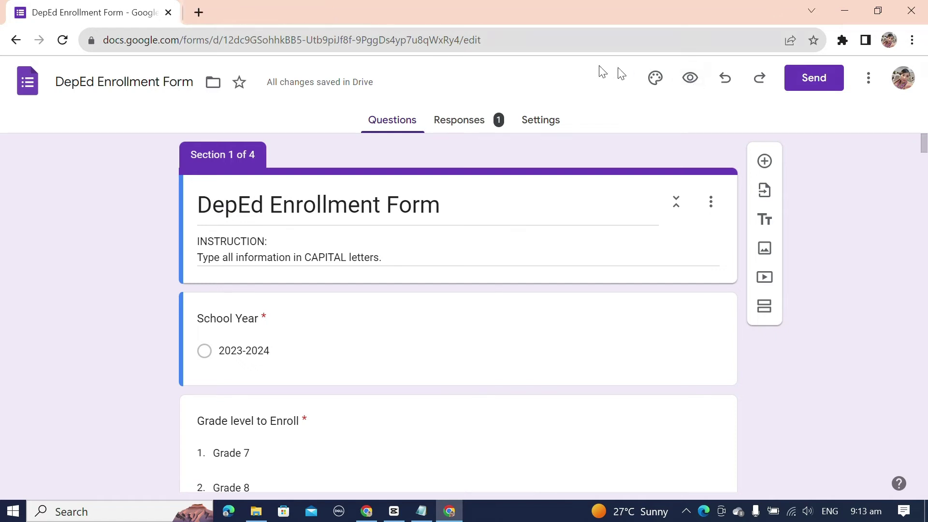
pyautogui.click(670, 83)
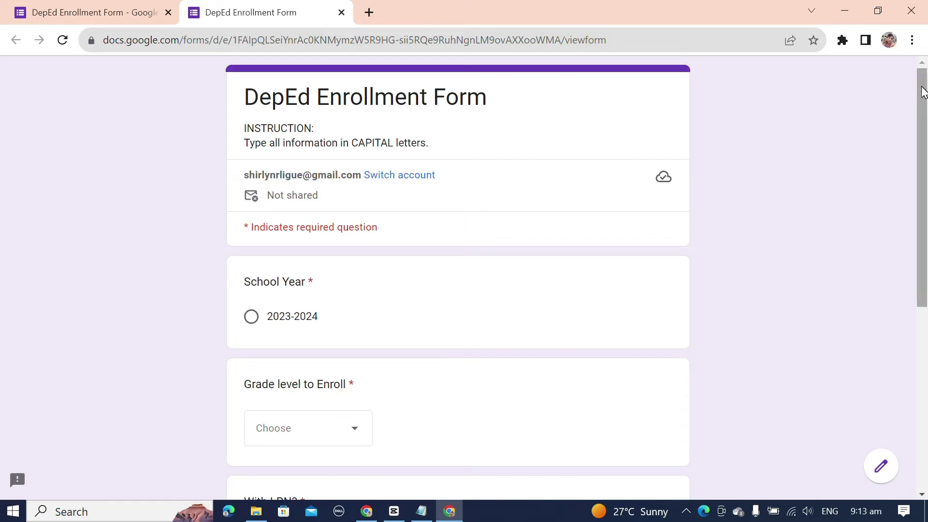
pyautogui.moveTo(922, 92); pyautogui.dragTo(862, 249)
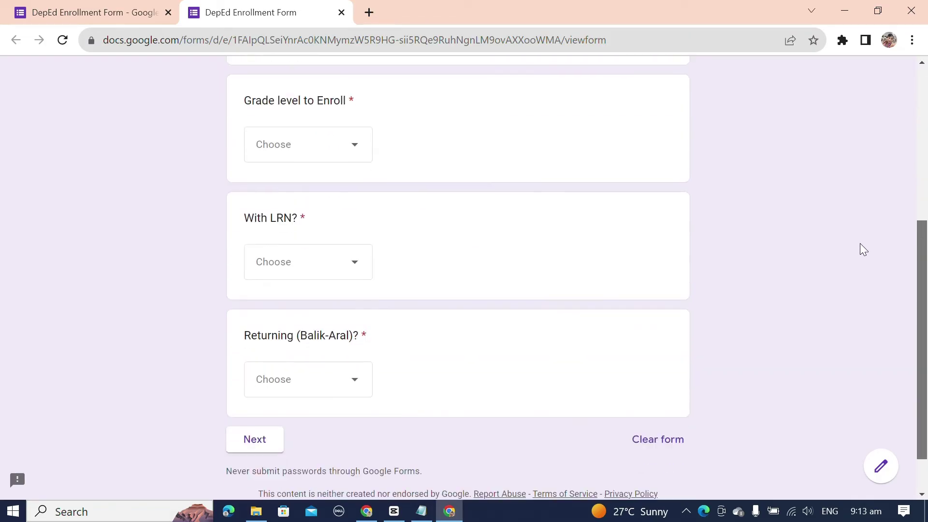
pyautogui.moveTo(927, 244); pyautogui.dragTo(732, 299)
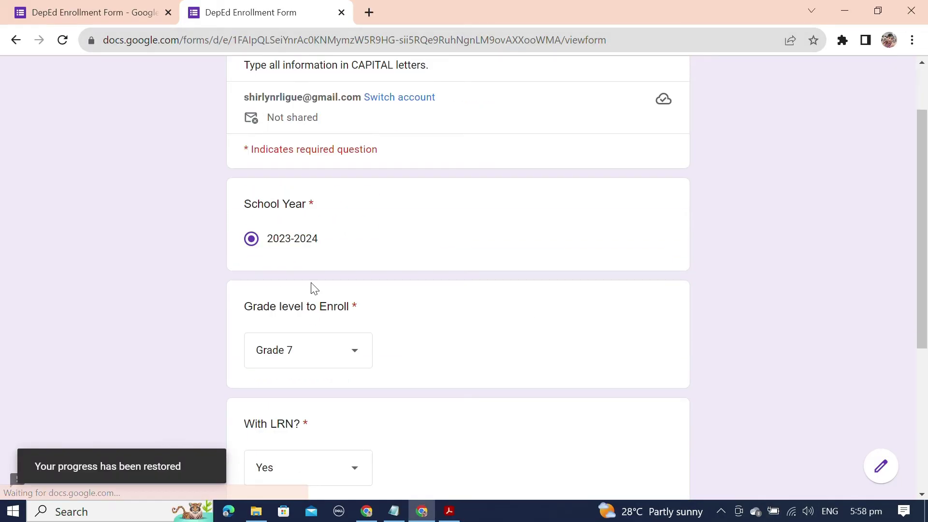
pyautogui.scroll(-5, 310, 290)
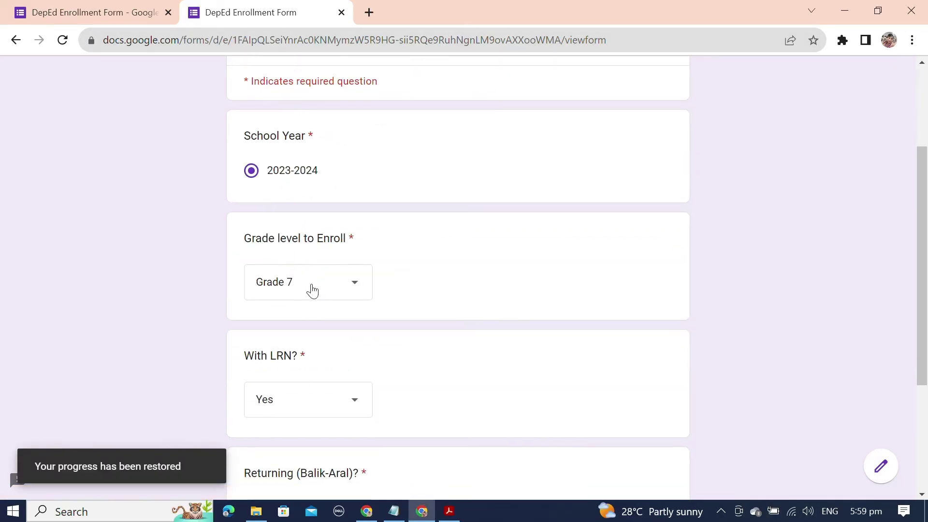
# Step: Enter the test learner's LRN, full name, place of birth and mother tongue, ticking Male and No answers
pyautogui.click(279, 379)
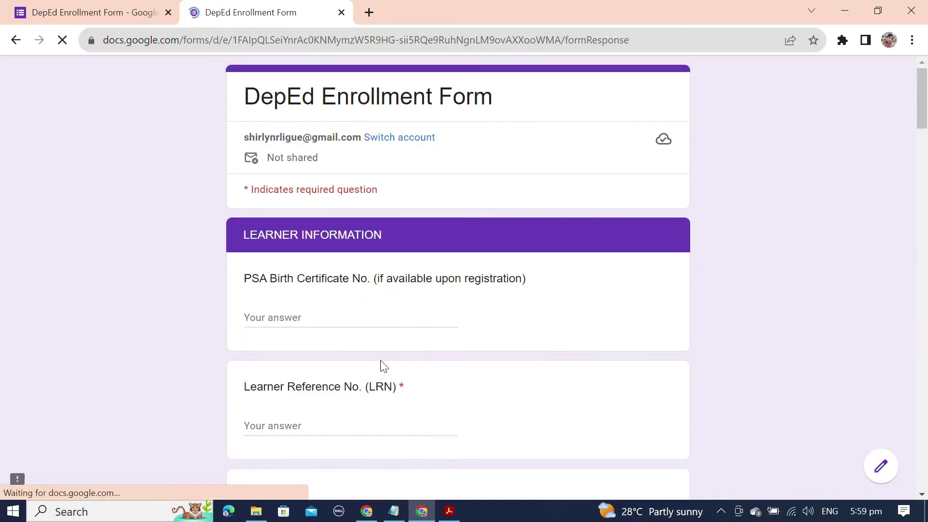
pyautogui.scroll(-3, 402, 348)
pyautogui.scroll(-7, 404, 352)
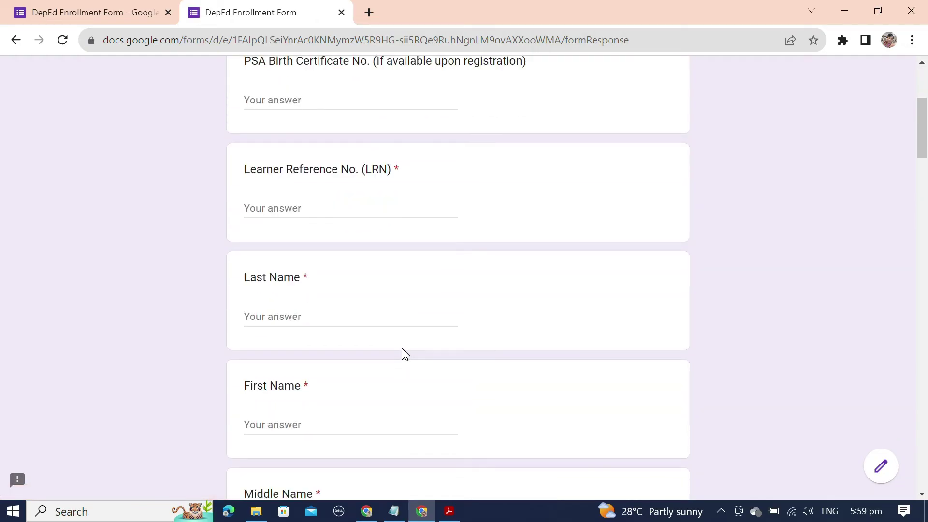
pyautogui.scroll(-10, 404, 353)
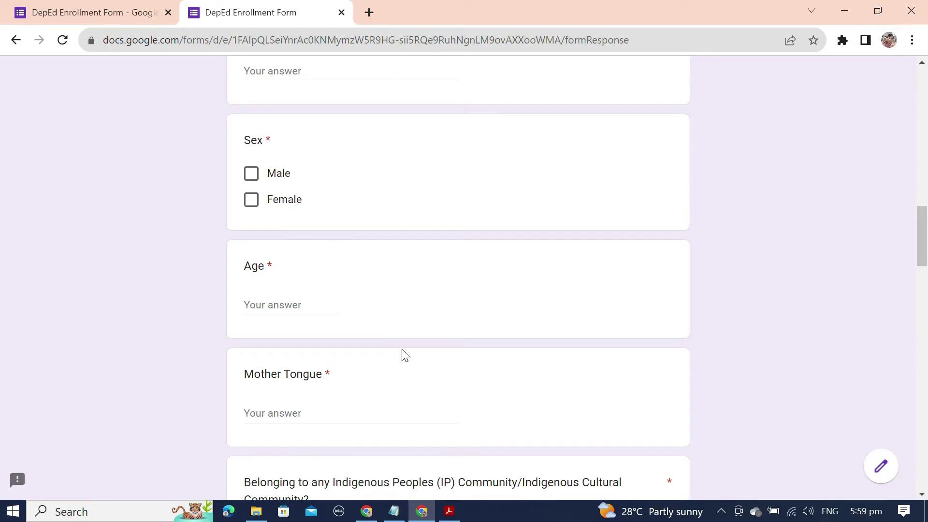
pyautogui.scroll(-6, 406, 355)
pyautogui.scroll(-20, 405, 356)
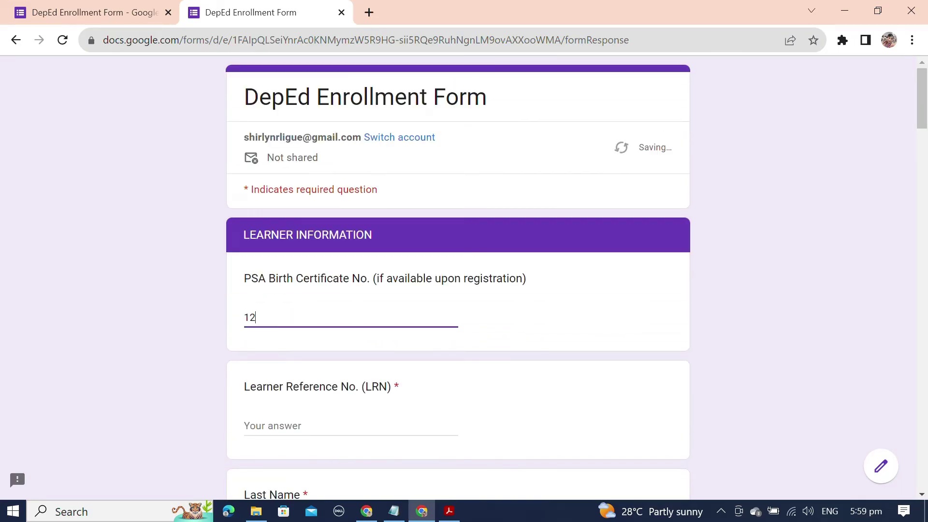
pyautogui.write('345677890')
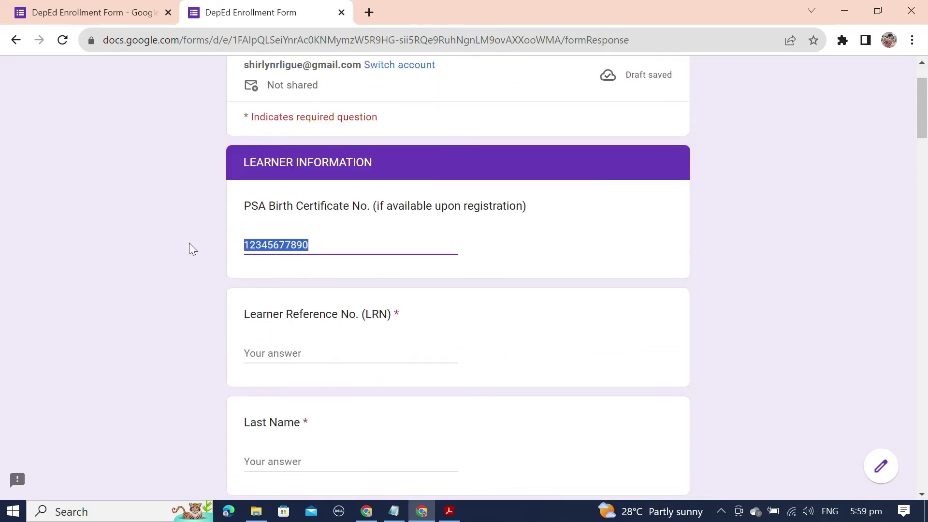
pyautogui.write('12345677890')
pyautogui.press('Tab')
pyautogui.write('DELA CRUZ')
pyautogui.press('Tab')
pyautogui.write('JUAN')
pyautogui.press('Tab')
pyautogui.write('DALISAY')
pyautogui.press('Tab')
pyautogui.write('J')
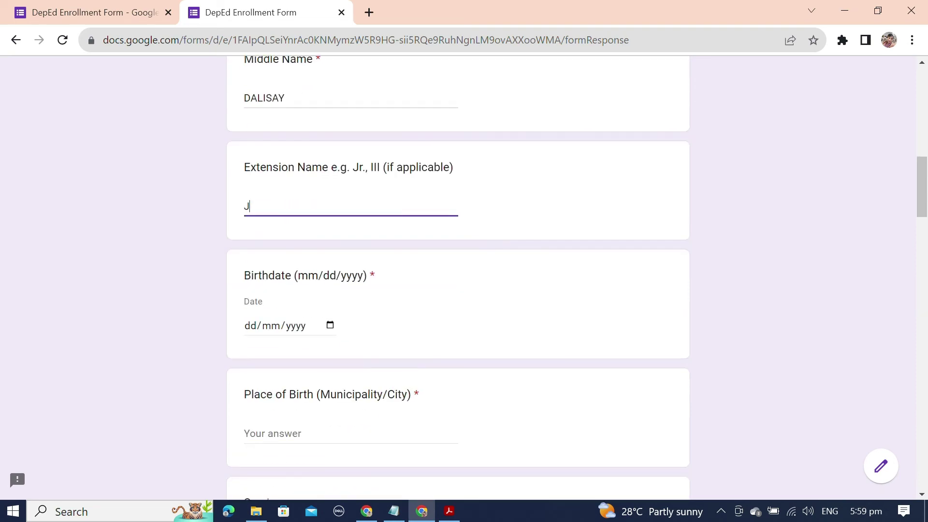
pyautogui.write('R')
pyautogui.press('Tab')
pyautogui.press('Tab')
pyautogui.write('d')
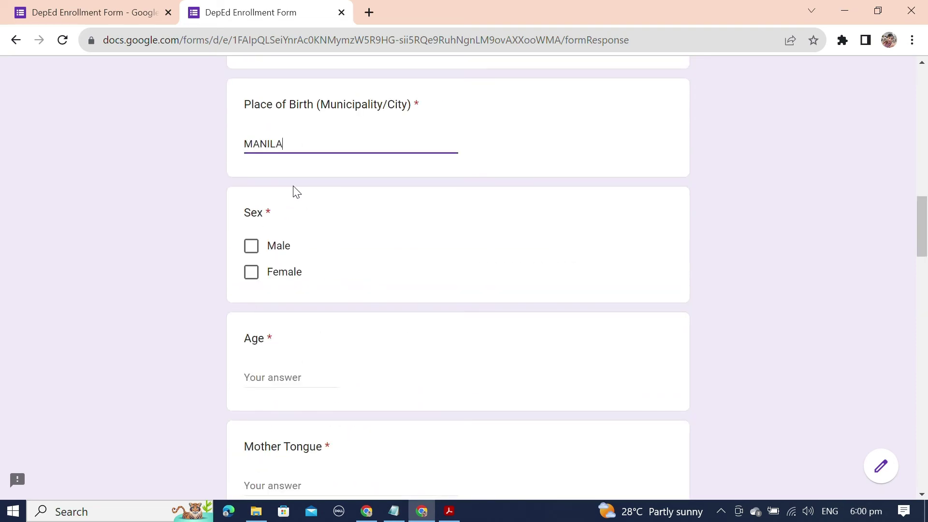
pyautogui.write('ANILA')
pyautogui.press('Tab')
pyautogui.press('space')
pyautogui.press('Tab')
pyautogui.press('Tab')
pyautogui.press('Tab')
pyautogui.write('TAG')
pyautogui.press('Tab')
pyautogui.press('Tab')
pyautogui.press('space')
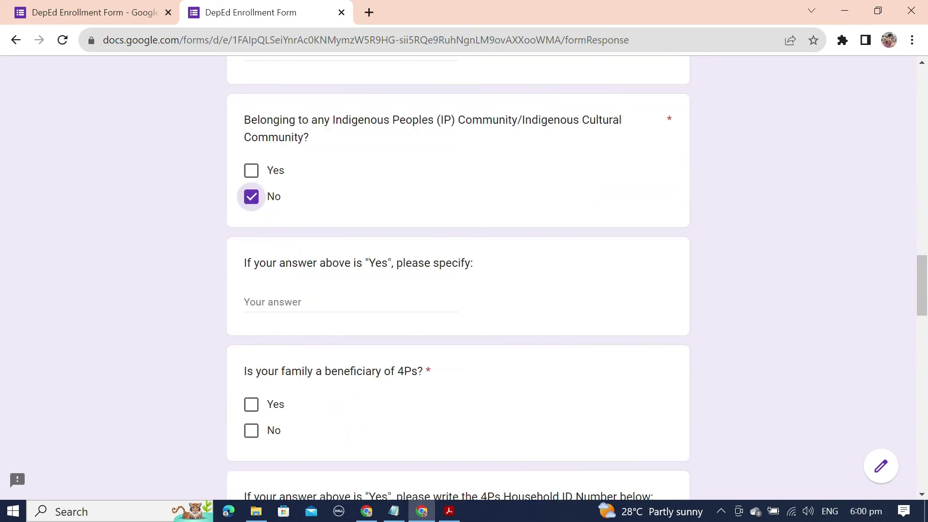
pyautogui.press('Tab')
pyautogui.press('Tab')
pyautogui.press('Tab')
pyautogui.press('space')
pyautogui.press('Tab')
pyautogui.press('Tab')
pyautogui.press('Tab')
pyautogui.press('Tab')
pyautogui.press('space')
pyautogui.press('Escape')
pyautogui.press('Tab')
# Step: Check the Current Address section title in the editor, undoing an accidental edit
pyautogui.click(107, 18)
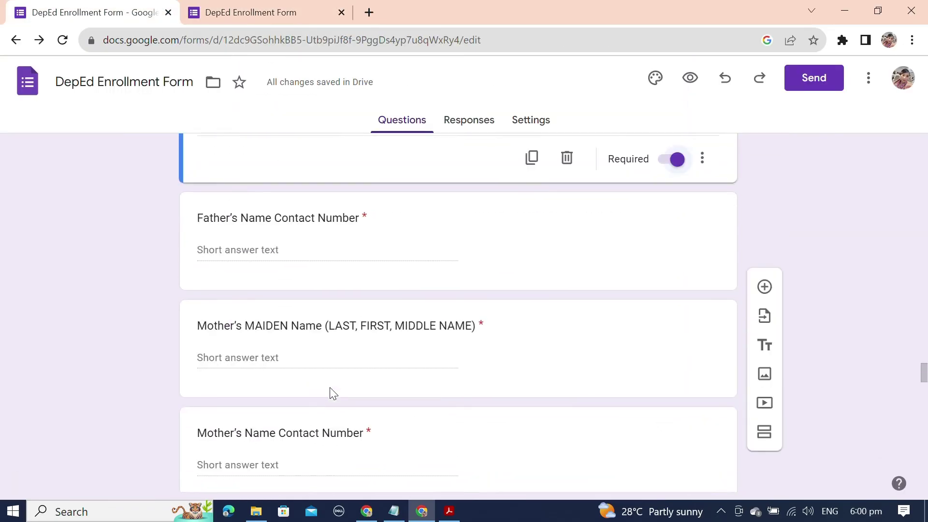
pyautogui.scroll(10, 329, 387)
pyautogui.tripleClick(232, 297)
pyautogui.write('current addre')
pyautogui.hotkey('ctrl', 'z')
pyautogui.hotkey('ctrl', 'Tab')
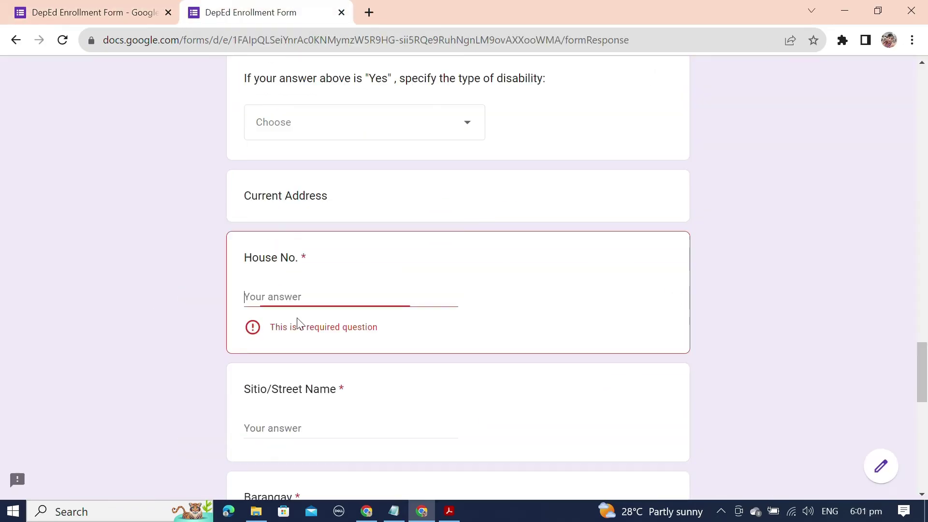
# Step: Enter the test house number, street, barangay, city, province and country PHILIPPINES for the current address
pyautogui.write('123')
pyautogui.press('Tab')
pyautogui.write('SANTA STREET')
pyautogui.press('Tab')
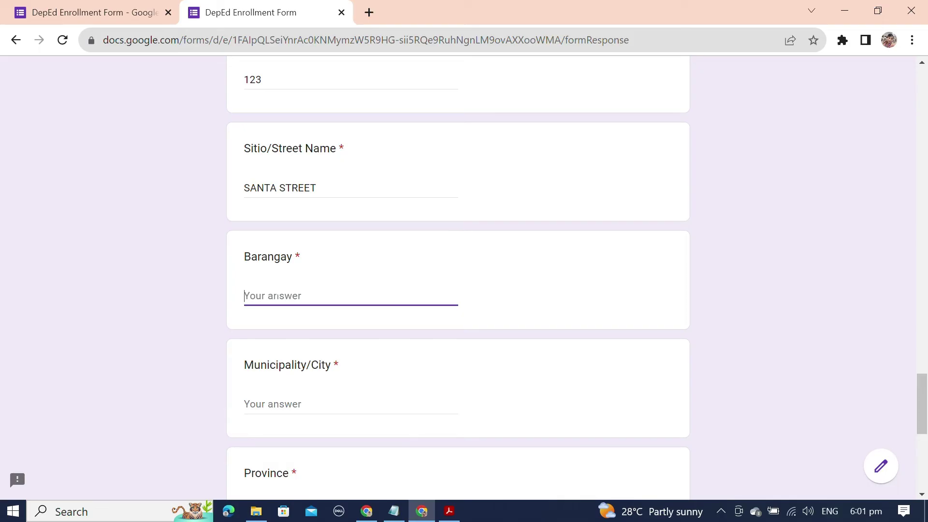
pyautogui.write('PANCA')
pyautogui.press('Tab')
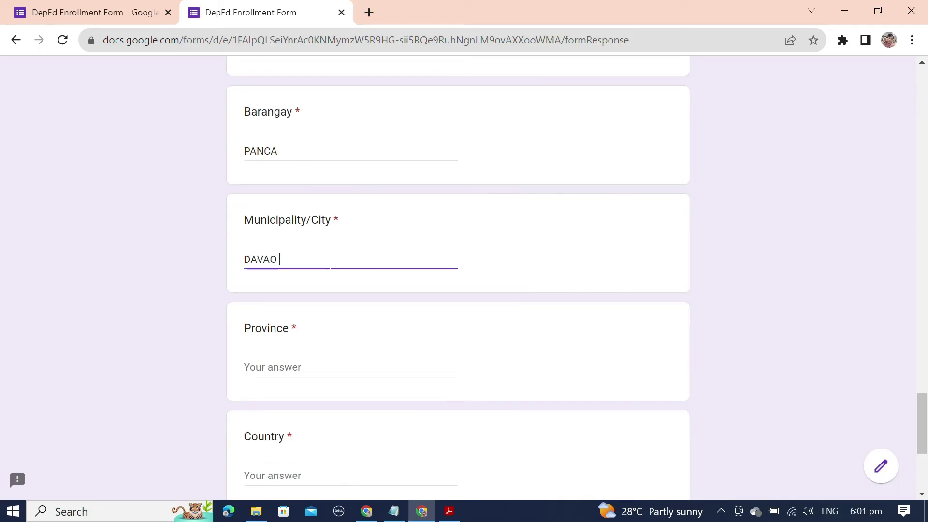
pyautogui.write('DAVAO CITY')
pyautogui.press('Tab')
pyautogui.write('DAVAO DEL SUR')
pyautogui.press('Tab')
pyautogui.write('PHILIPPINES')
pyautogui.press('Tab')
# Step: Finish the address, then enter the father's name and contact number and the mother's maiden name
pyautogui.write('8000')
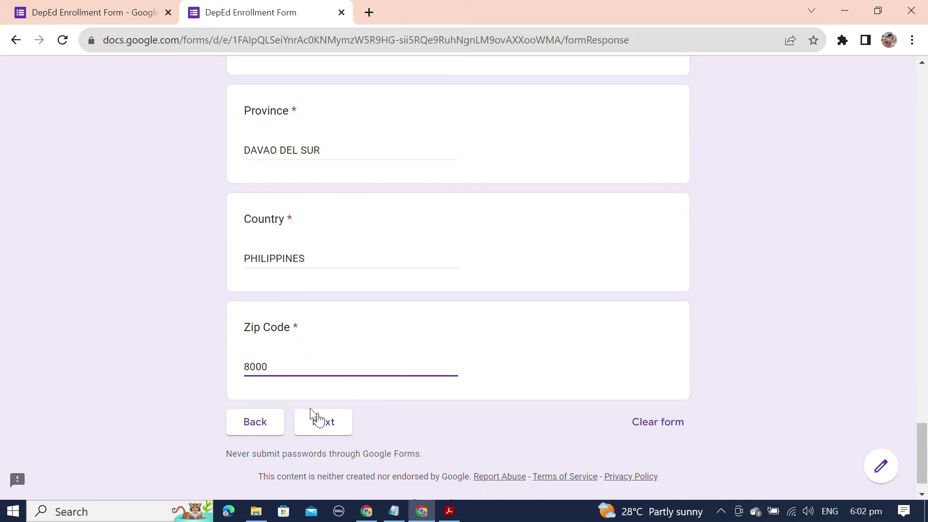
pyautogui.click(315, 419)
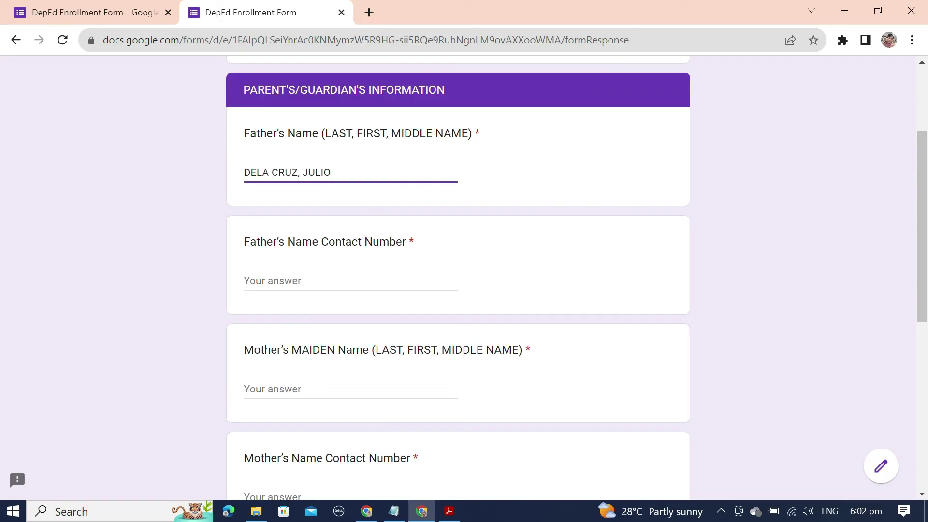
pyautogui.write('OS')
pyautogui.press('Tab')
pyautogui.write('093444444444444')
pyautogui.press('Tab')
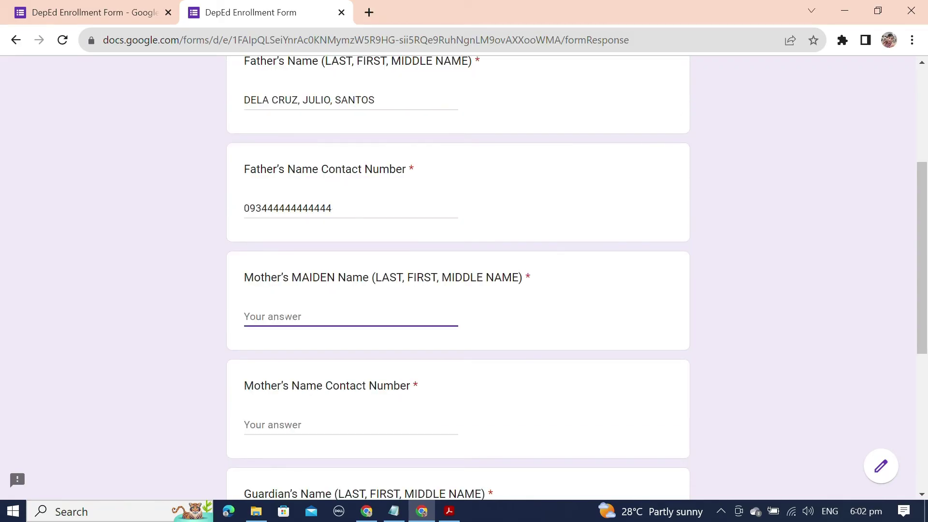
pyautogui.press('Tab')
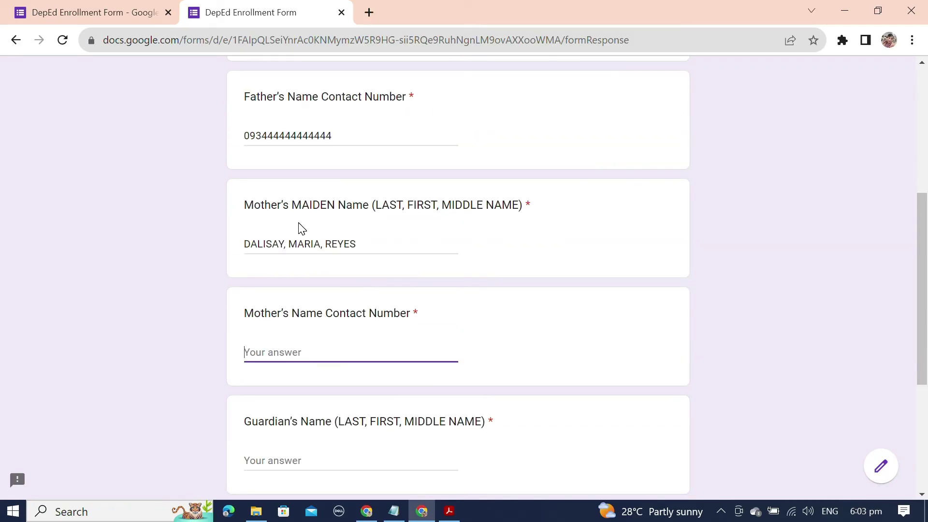
# Step: Trim the extra digits from the mother's contact number and enter N/A for the guardian's name and contact
pyautogui.click(320, 136)
pyautogui.click(320, 352)
pyautogui.hotkey('shift', 'Left')
pyautogui.hotkey('shift', 'Left')
pyautogui.press('BackSpace')
pyautogui.press('Tab')
pyautogui.write('N/A')
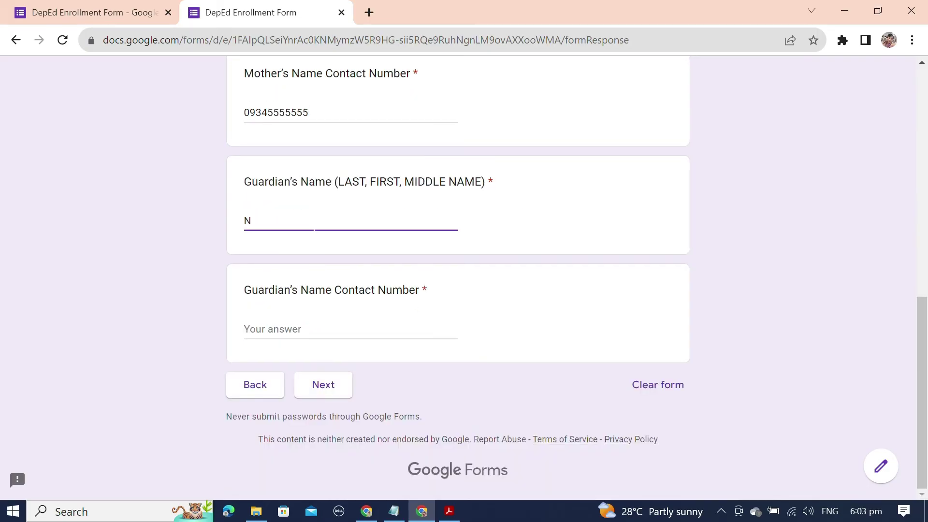
pyautogui.press('Tab')
pyautogui.write('N/A')
# Step: On the last page, enter N/A, the student's full name and JANUARY 1, 2023, then submit
pyautogui.click(323, 385)
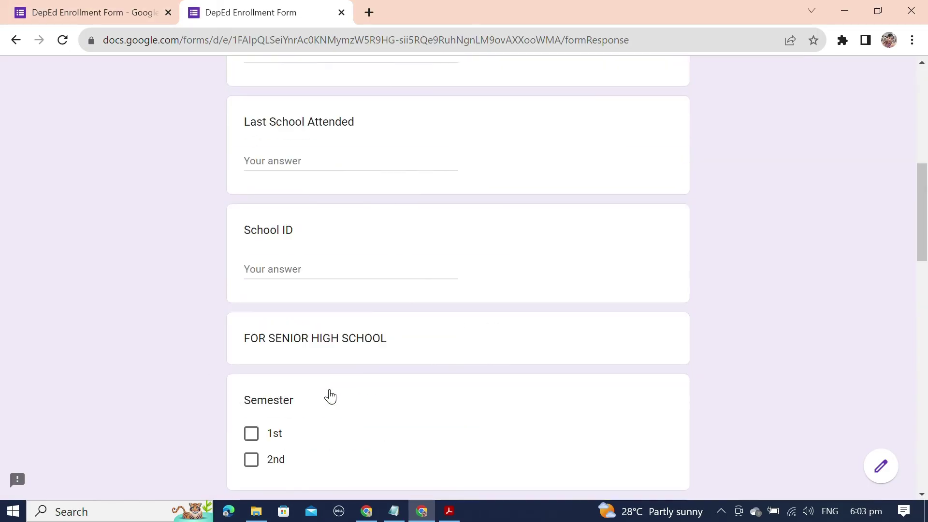
pyautogui.press('Tab')
pyautogui.press('Tab')
pyautogui.press('Tab')
pyautogui.press('Tab')
pyautogui.press('Tab')
pyautogui.write('N/A')
pyautogui.press('Tab')
pyautogui.press('Tab')
pyautogui.press('Tab')
pyautogui.press('Tab')
pyautogui.press('Tab')
pyautogui.press('Tab')
pyautogui.press('Tab')
pyautogui.press('Tab')
pyautogui.write('JUAN DELA CRUZ')
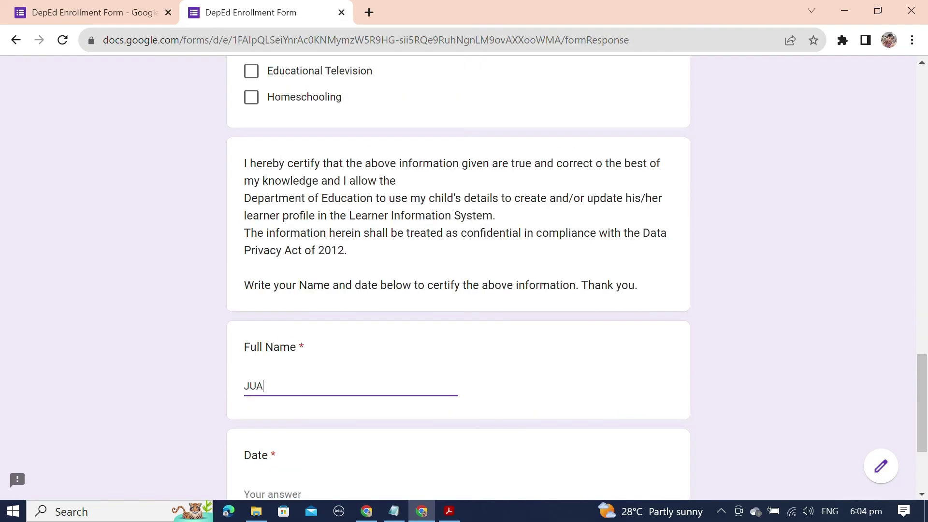
pyautogui.press('Tab')
pyautogui.write('JANUARY 1, 2023')
pyautogui.click(321, 401)
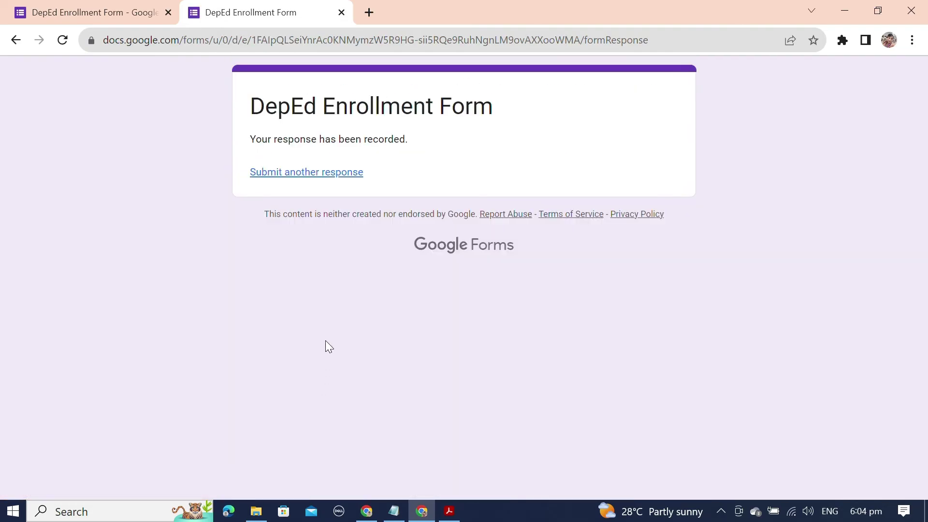
# Step: Return to the form editor and view its Responses tab showing 1 response
pyautogui.click(62, 12)
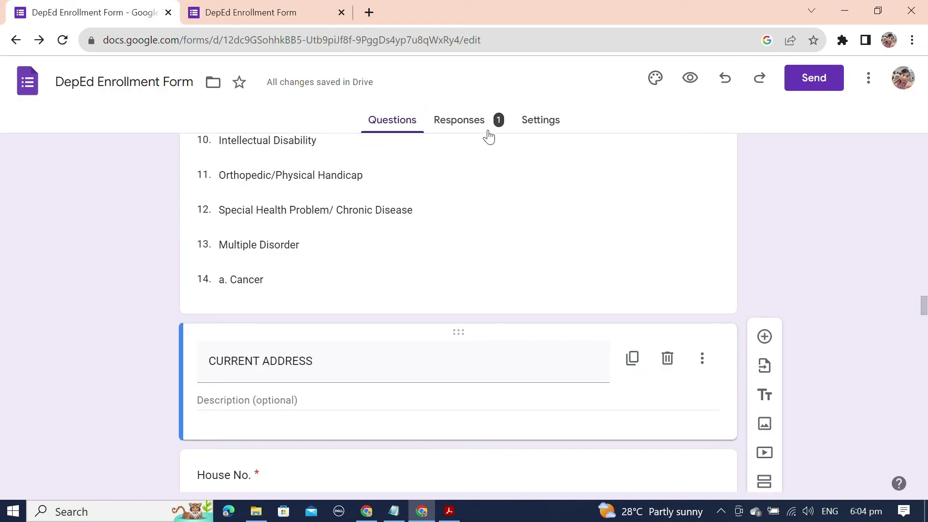
pyautogui.click(471, 129)
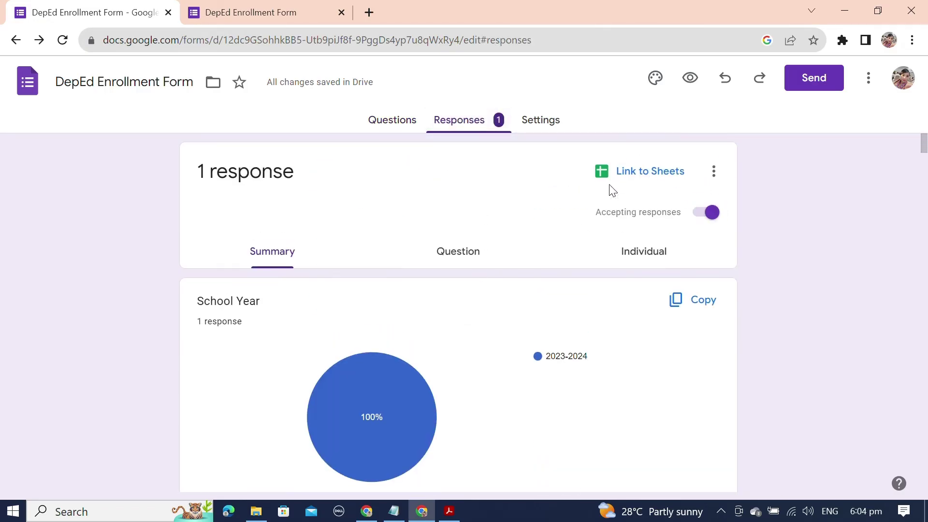
# Step: Use Link to Sheets to create a new responses spreadsheet
pyautogui.click(656, 181)
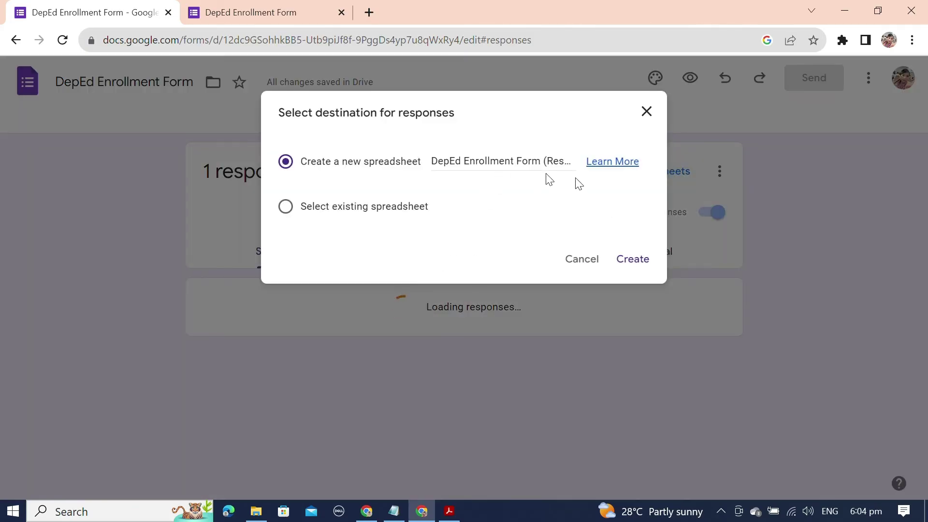
pyautogui.click(629, 264)
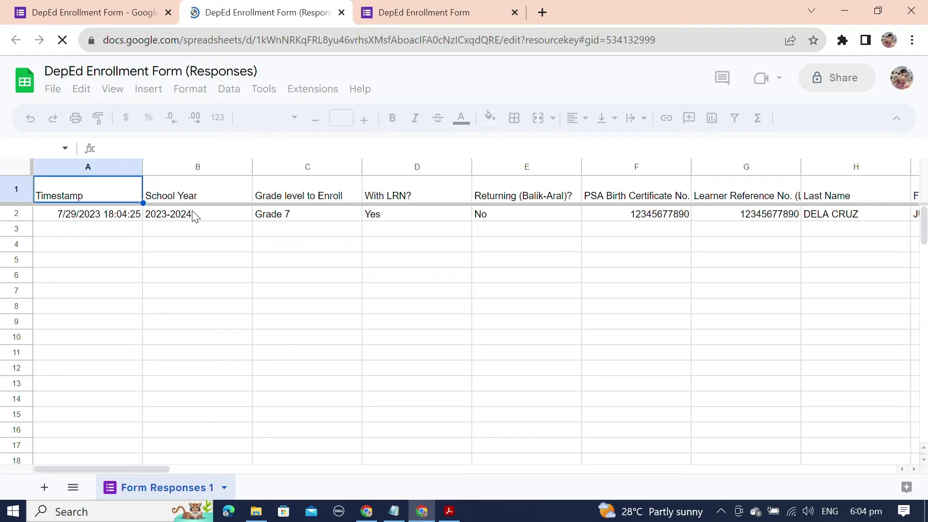
# Step: Check the School Year, grade level and With LRN? answers in row 2 and dismiss the Dropdown Chips tip
pyautogui.click(193, 216)
pyautogui.click(307, 222)
pyautogui.click(422, 224)
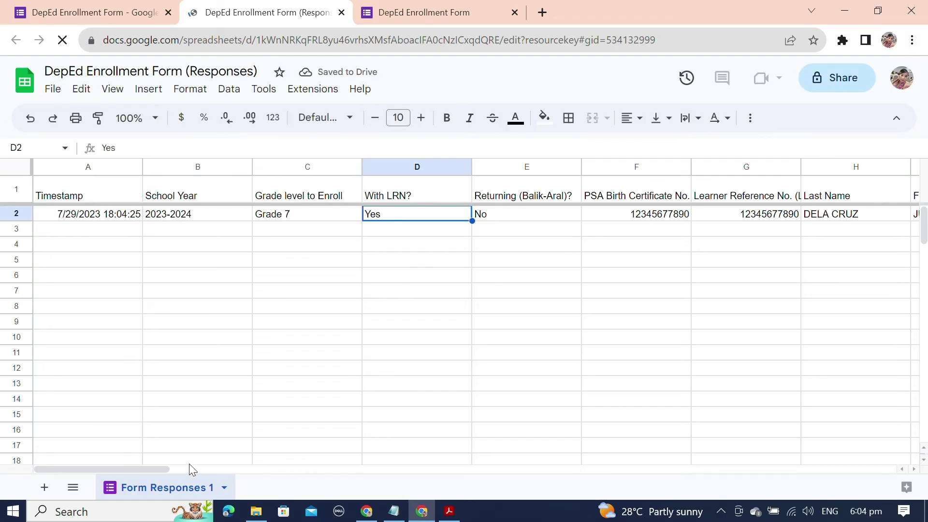
pyautogui.moveTo(158, 466); pyautogui.dragTo(263, 470)
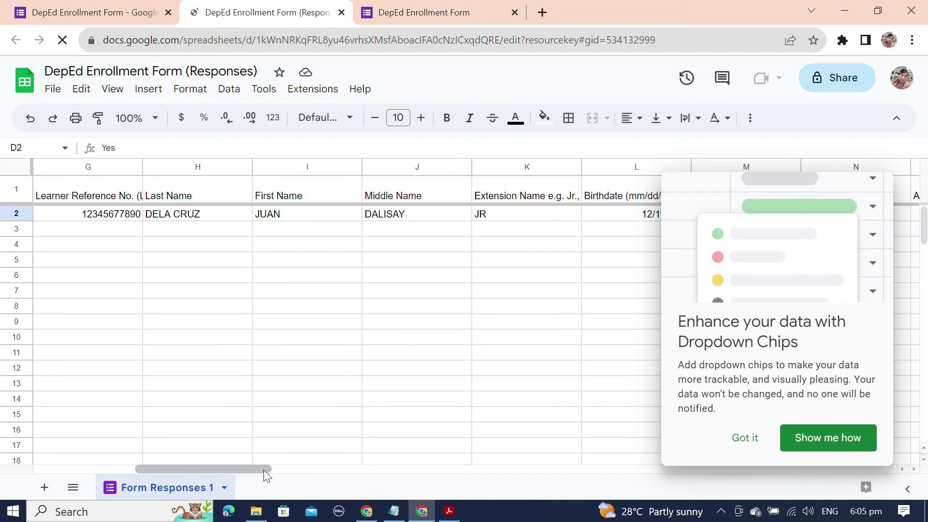
pyautogui.click(741, 438)
pyautogui.moveTo(162, 467); pyautogui.dragTo(125, 361)
pyautogui.moveTo(78, 425); pyautogui.dragTo(77, 227)
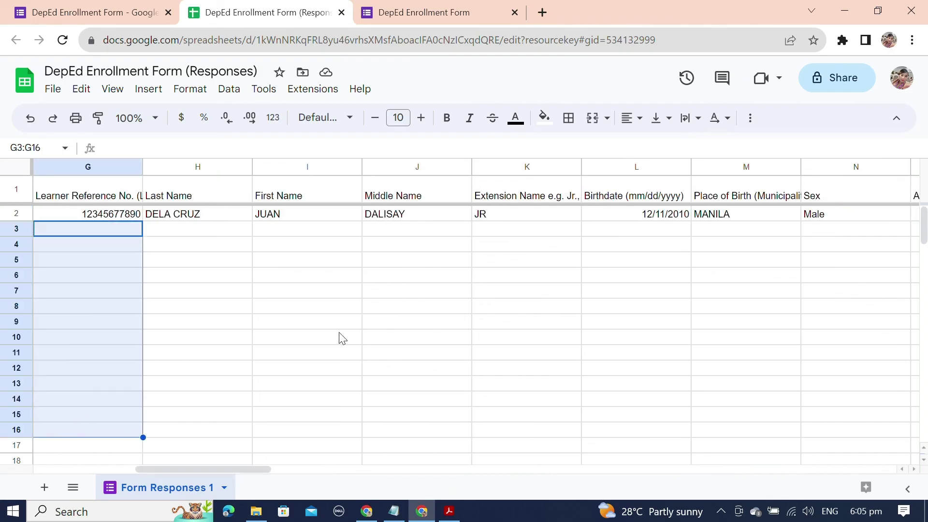
pyautogui.click(340, 337)
pyautogui.click(53, 89)
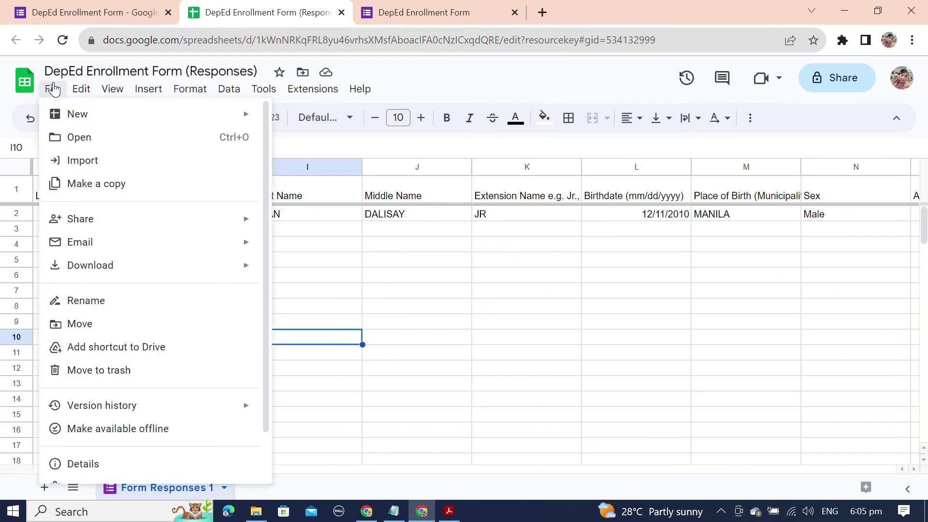
# Step: Download the sheet as Microsoft Excel (.xlsx) and open the downloaded file
pyautogui.moveTo(182, 271)
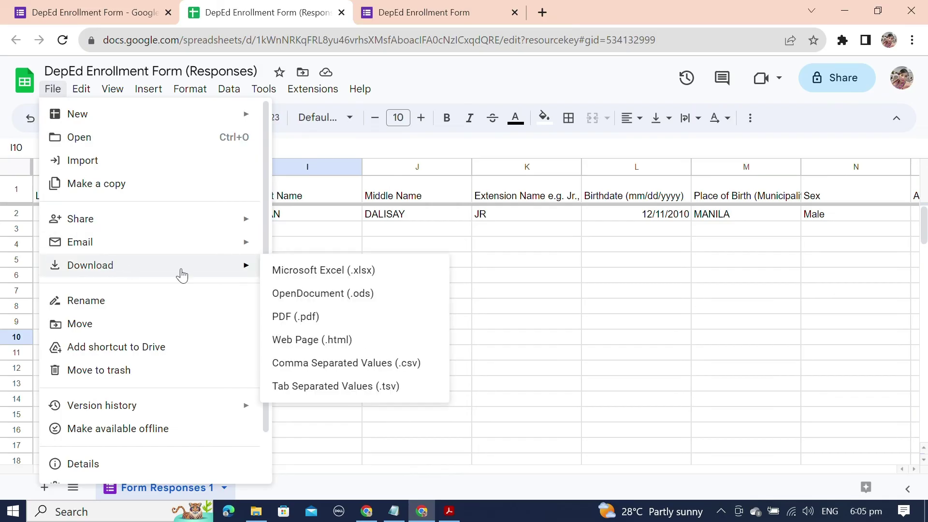
pyautogui.click(352, 273)
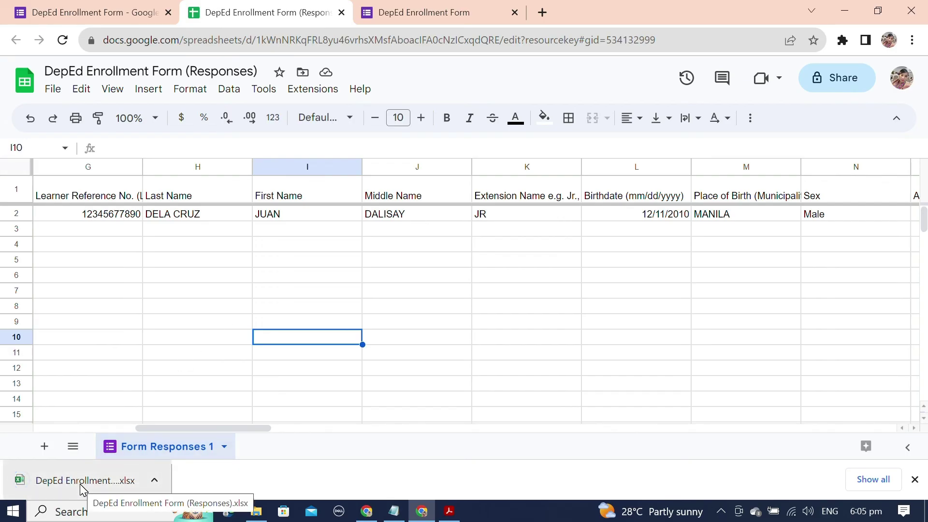
pyautogui.click(84, 484)
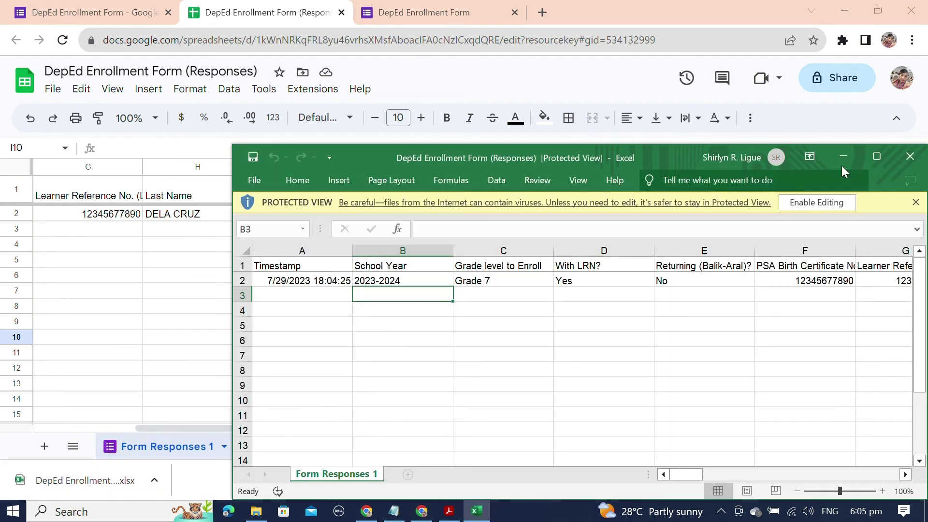
# Step: Maximize the workbook, check the Last Name answer in row 2, then close Excel
pyautogui.click(864, 162)
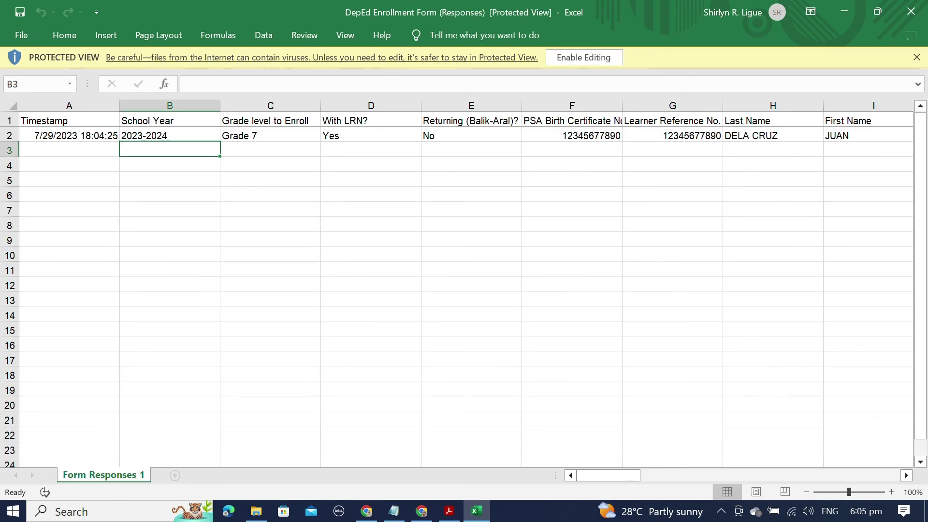
pyautogui.click(773, 136)
pyautogui.scroll(-4, 464, 290)
pyautogui.scroll(4, 464, 290)
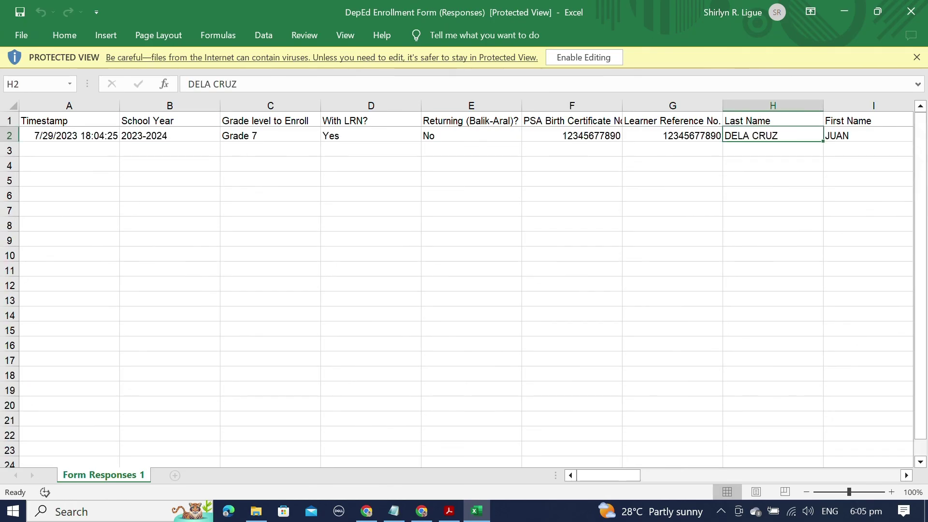
pyautogui.click(906, 14)
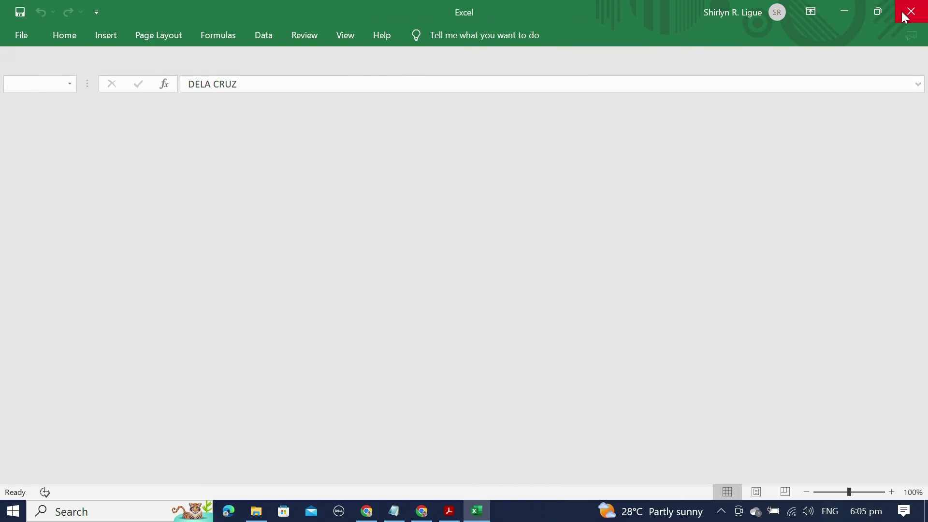
# Step: Leave the responses sheet and switch back to the DepEd Enrollment Form editor tab
pyautogui.scroll(3, 444, 362)
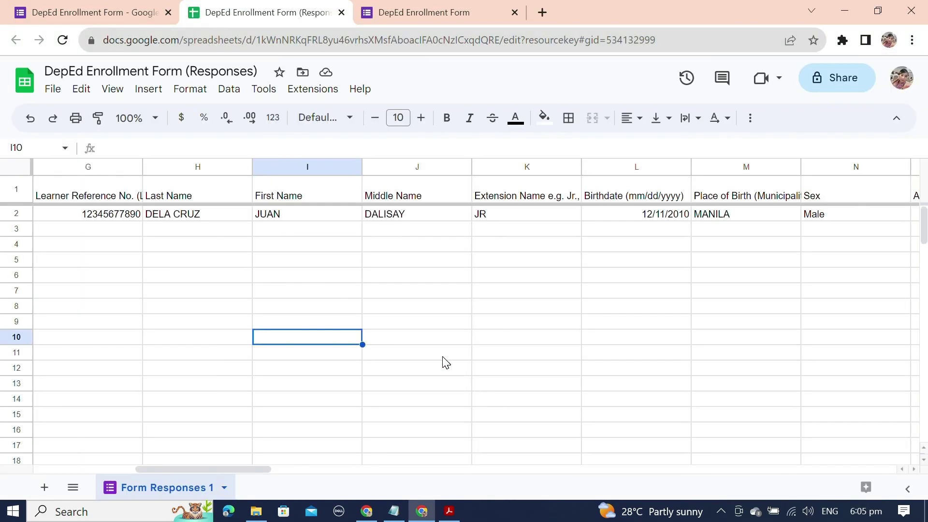
pyautogui.click(496, 342)
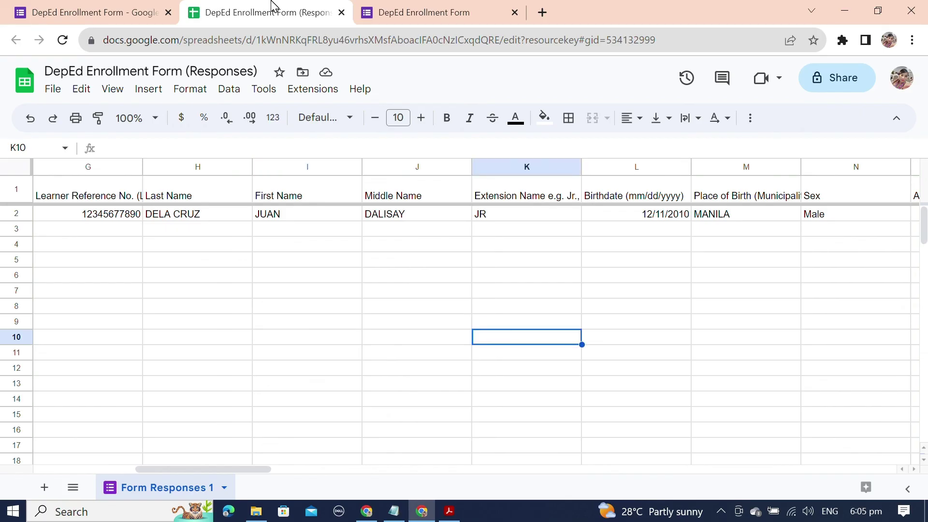
pyautogui.hotkey('ctrl', 'shift', 'Tab')
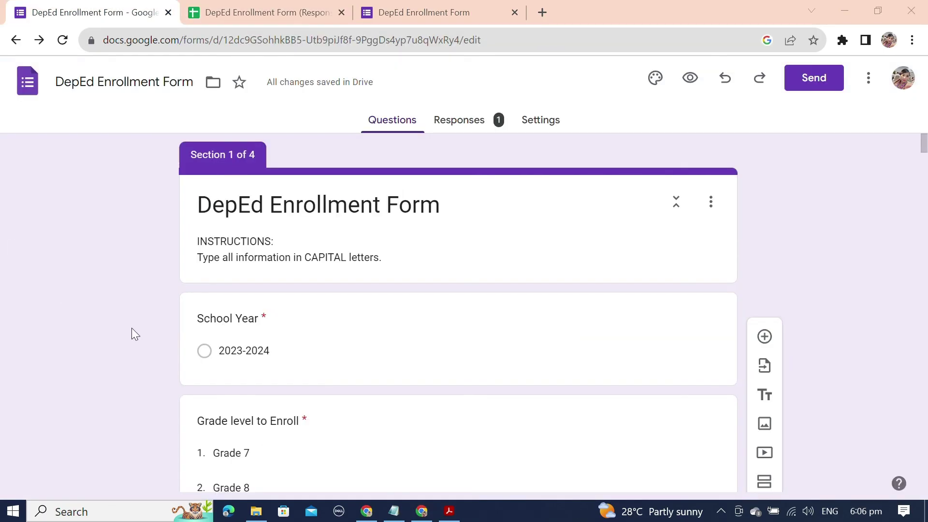